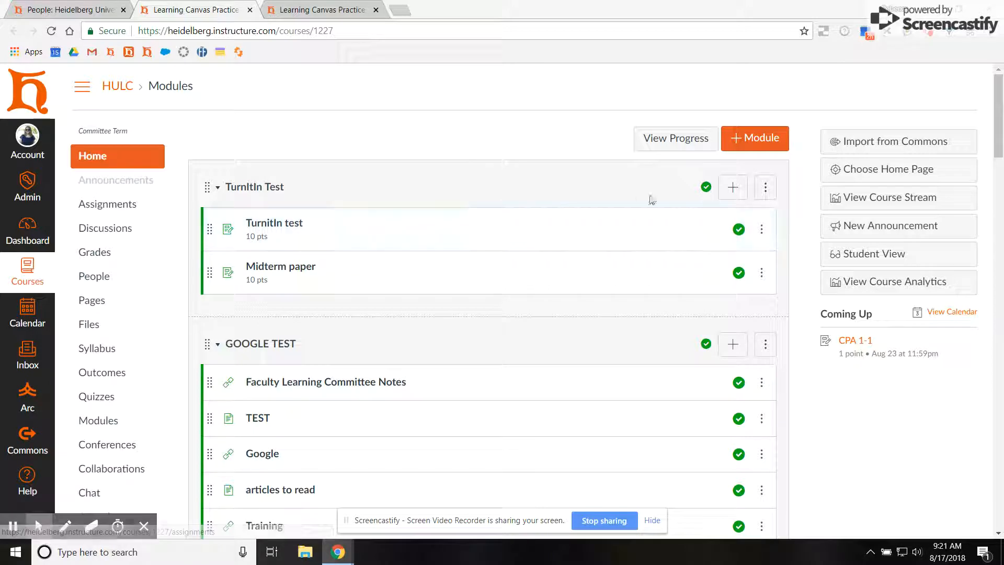
- Add a new assignment named Term Paper to the TurnItIn Test module
click(732, 187)
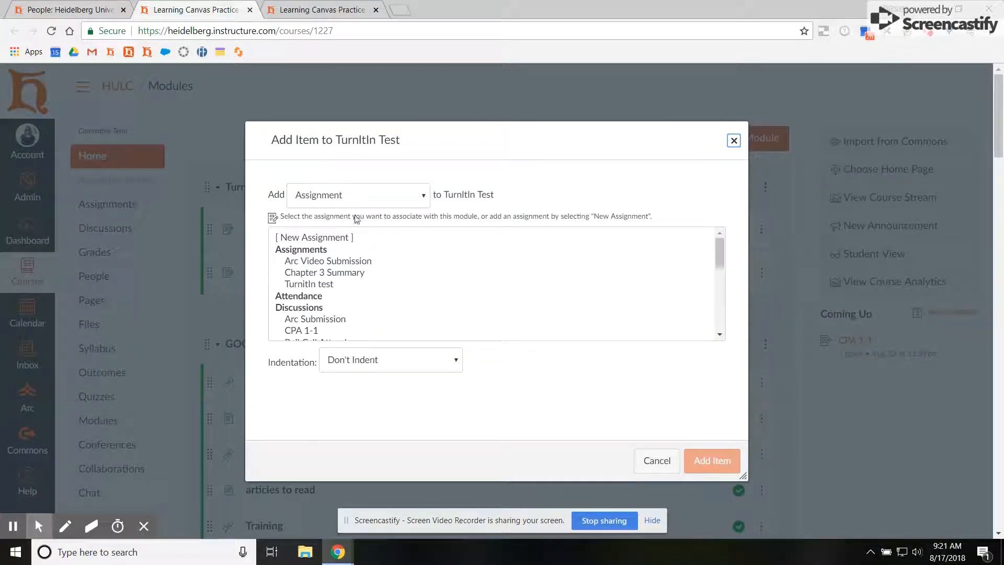
click(337, 238)
click(397, 368)
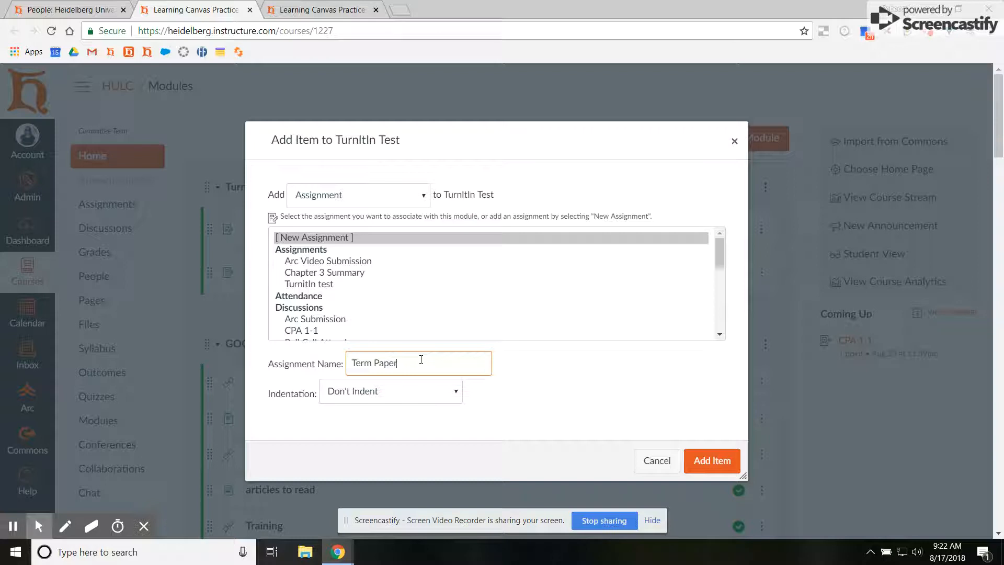
click(729, 460)
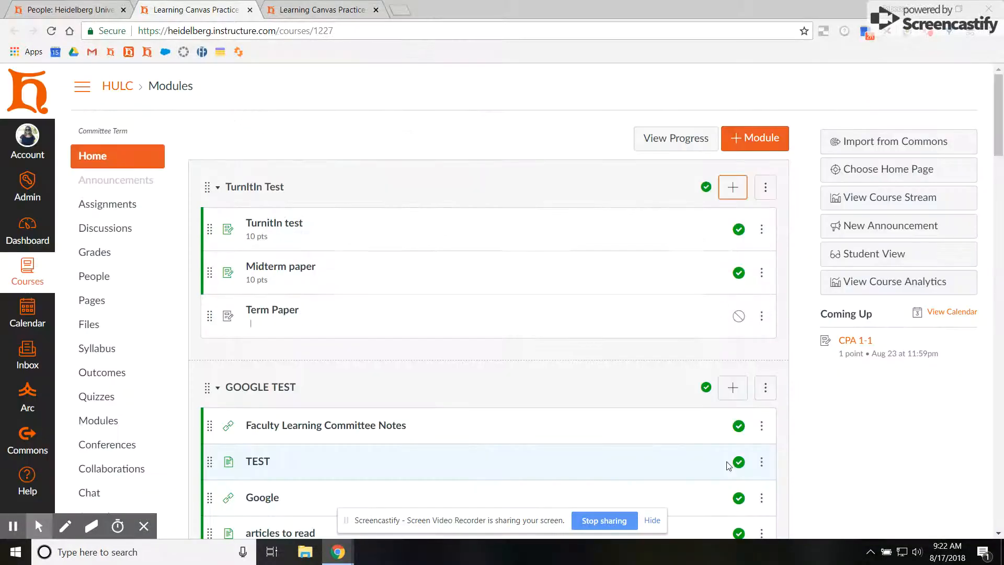
- Open the Term Paper assignment for editing and enter "Instructions.." as its description
click(292, 319)
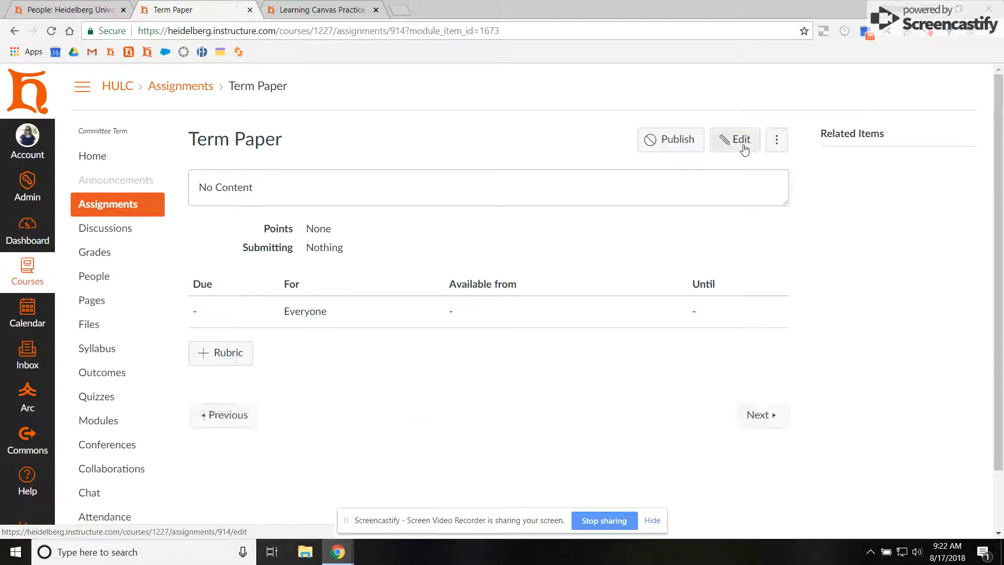
click(745, 150)
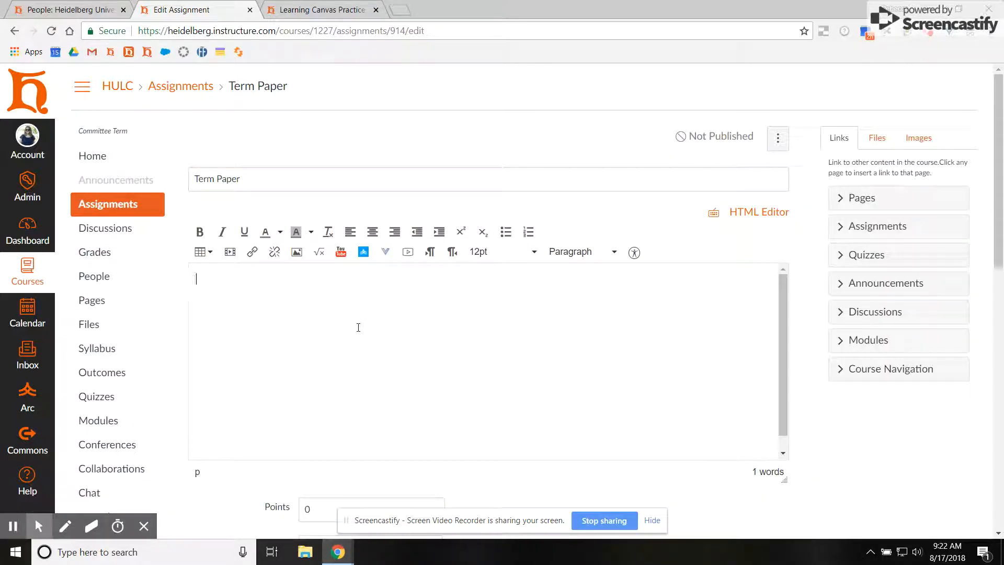
text(nstructions..)
- Set the assignment's points to 100 and its assignment group to Papers
scroll(407, 458, down, 5)
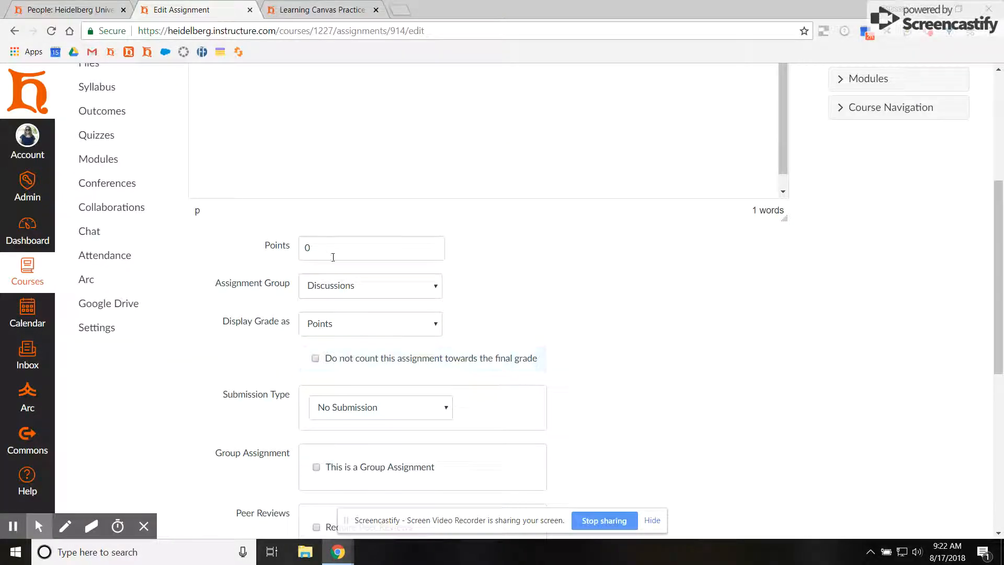
double_click(306, 246)
text(100)
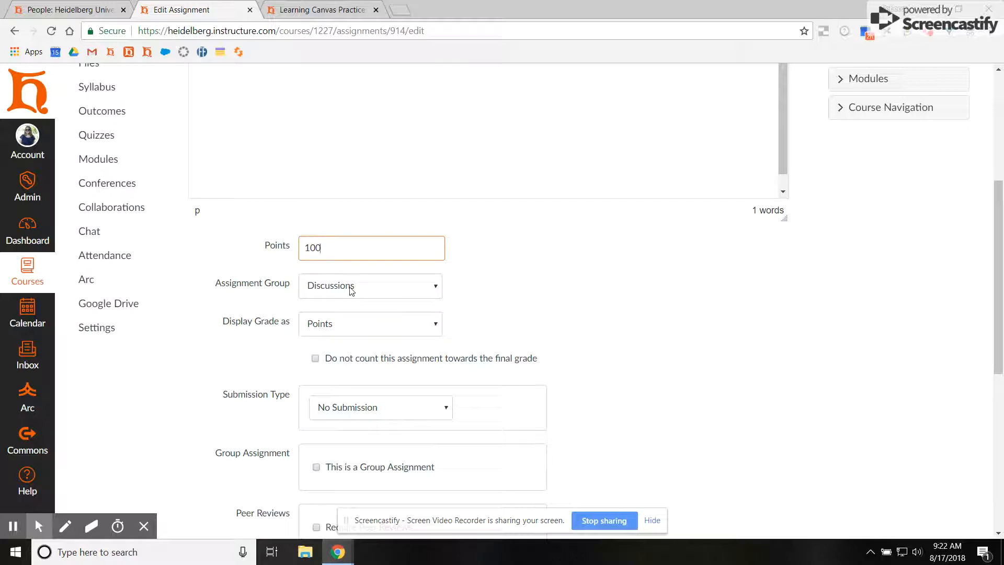
click(349, 286)
click(350, 339)
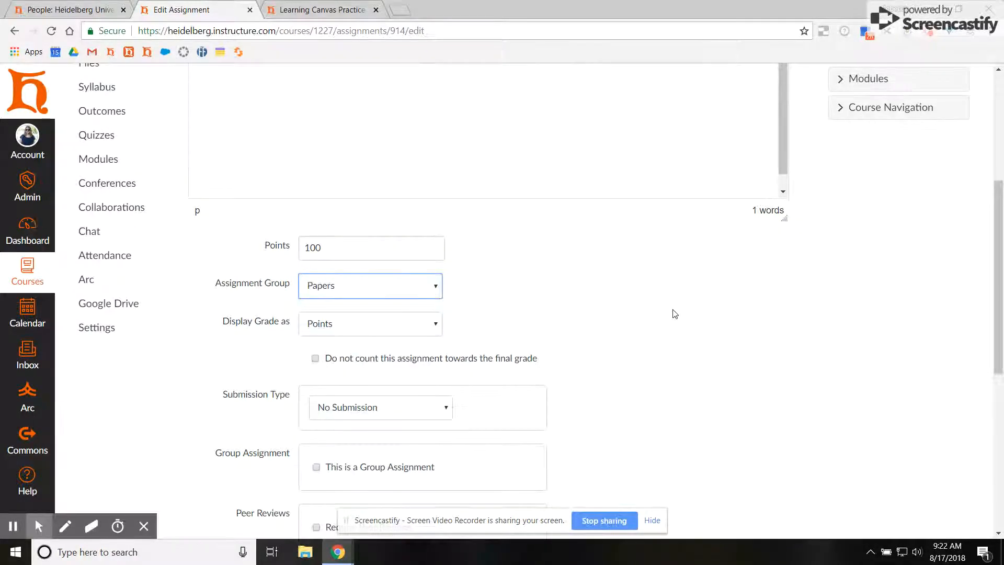
- Set the submission type to External Tool and select Turnitin as the tool
scroll(674, 327, down, 1)
scroll(675, 328, down, 2)
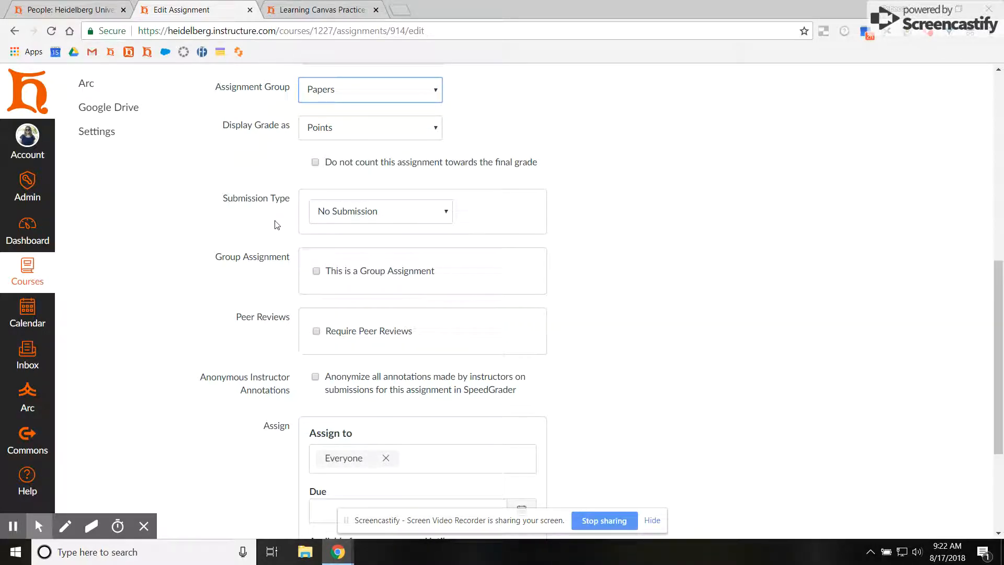
click(374, 215)
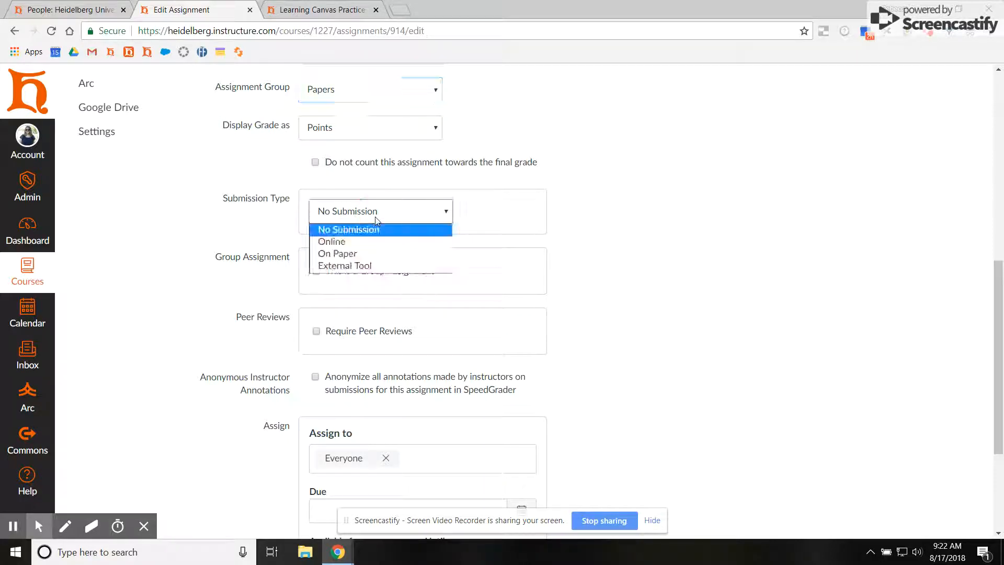
click(380, 267)
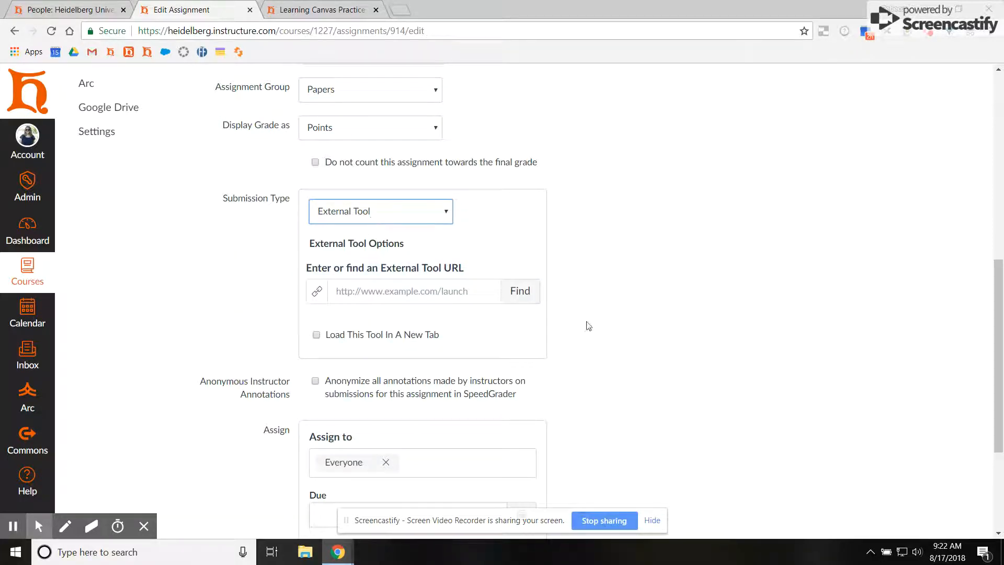
click(520, 300)
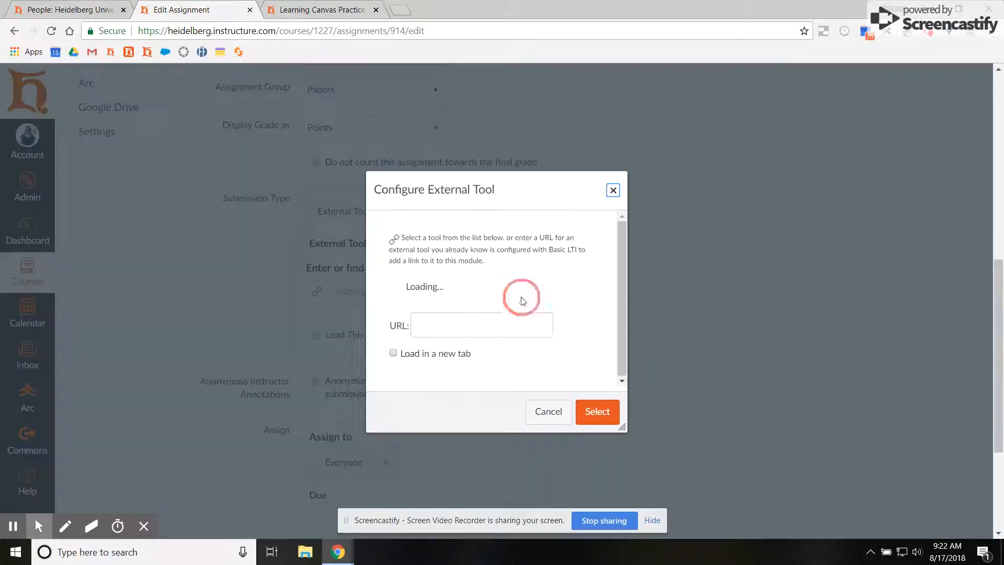
scroll(521, 303, down, 5)
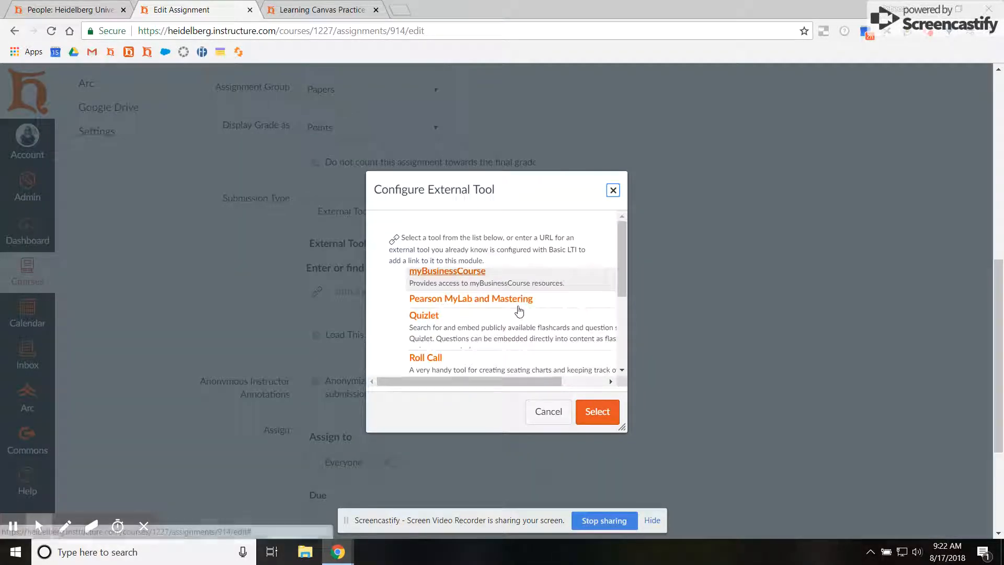
scroll(519, 312, down, 4)
click(435, 242)
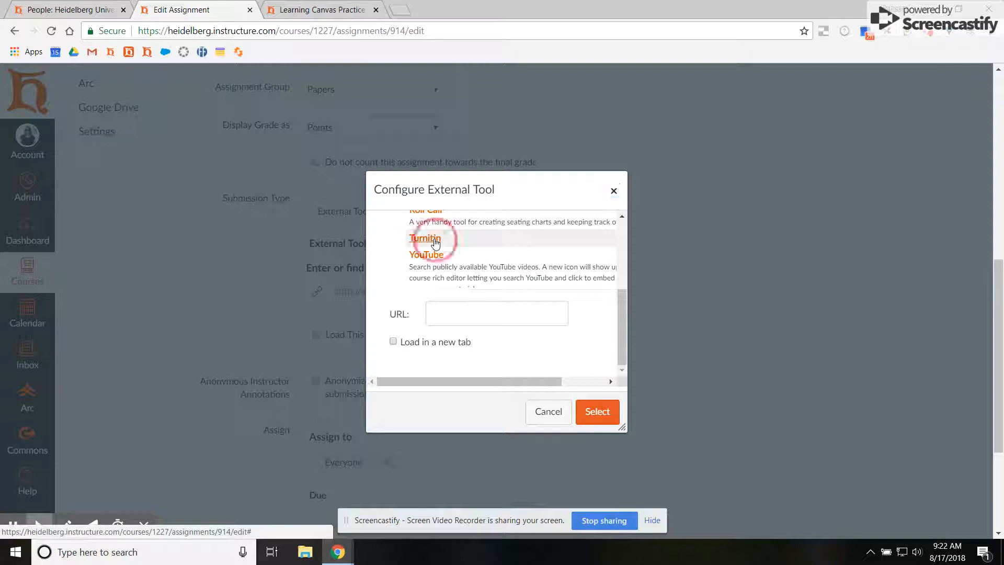
click(597, 411)
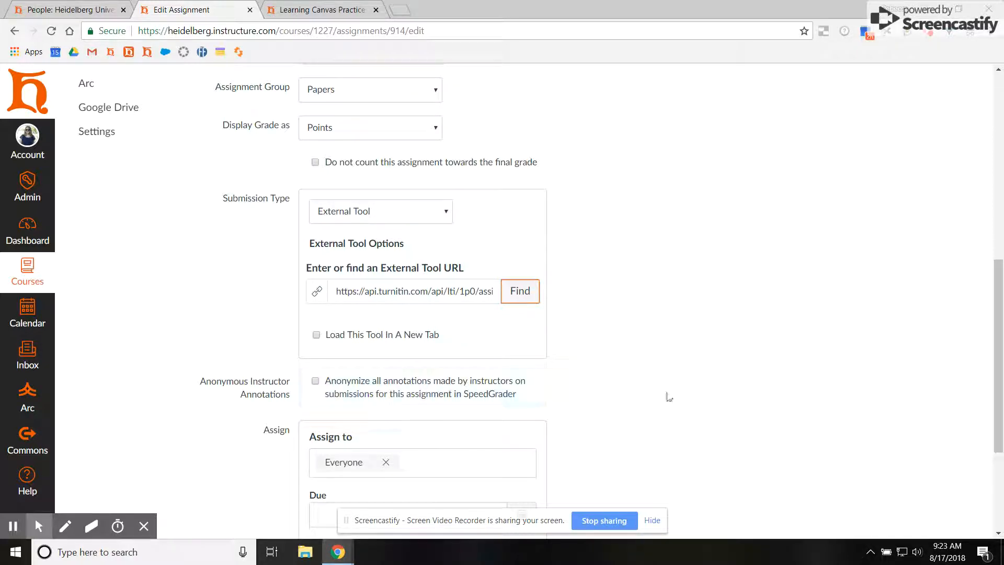
- Check the due date calendar without choosing a date, and save and publish the Term Paper assignment
scroll(685, 394, down, 4)
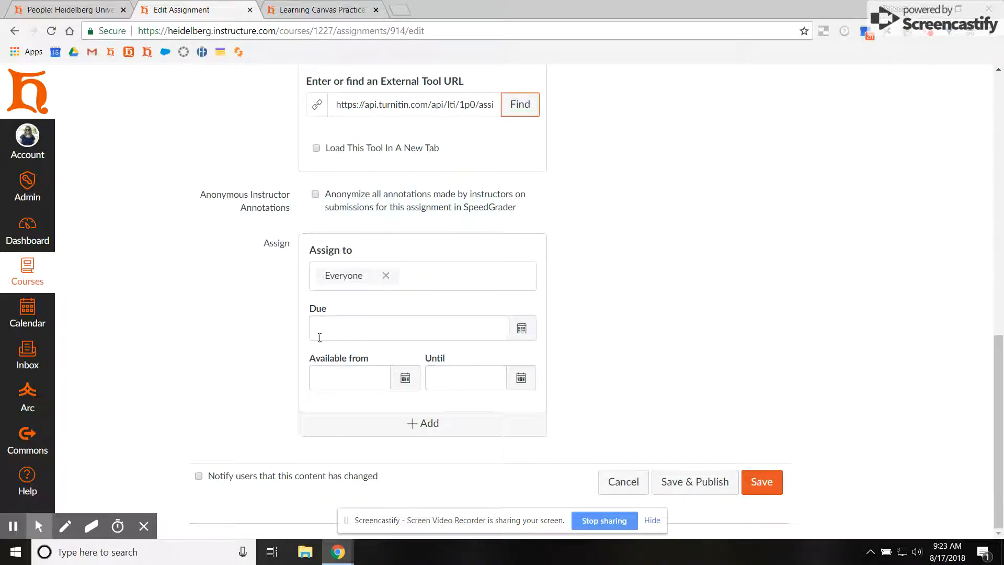
click(520, 328)
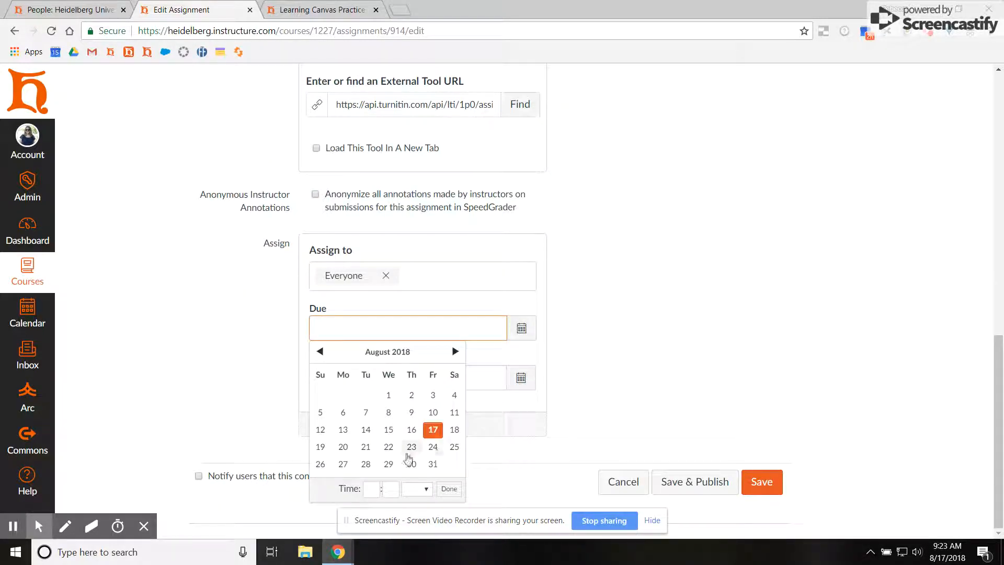
click(575, 359)
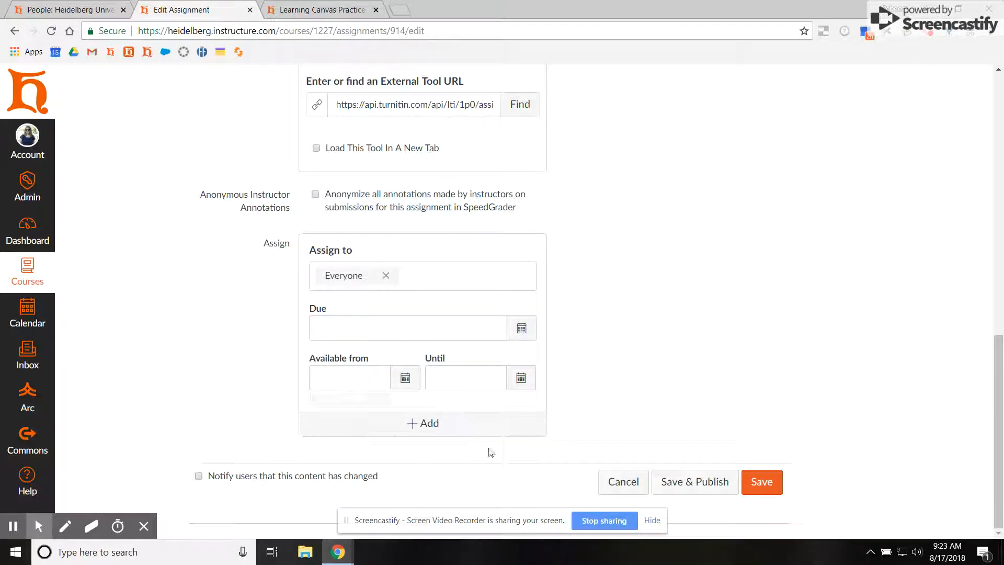
click(689, 482)
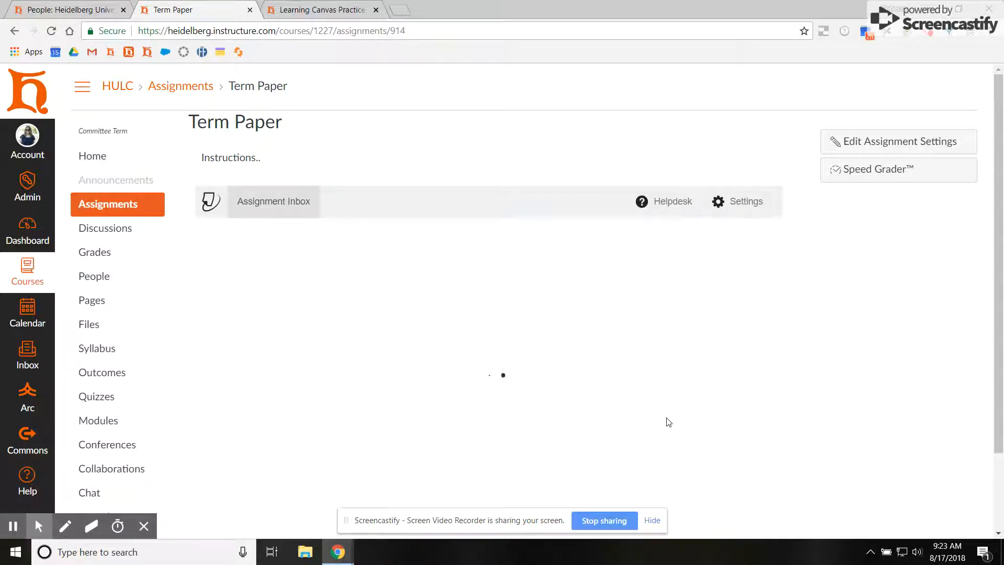
- Examine the Turnitin assignment inbox on the published Term Paper page
scroll(896, 401, down, 2)
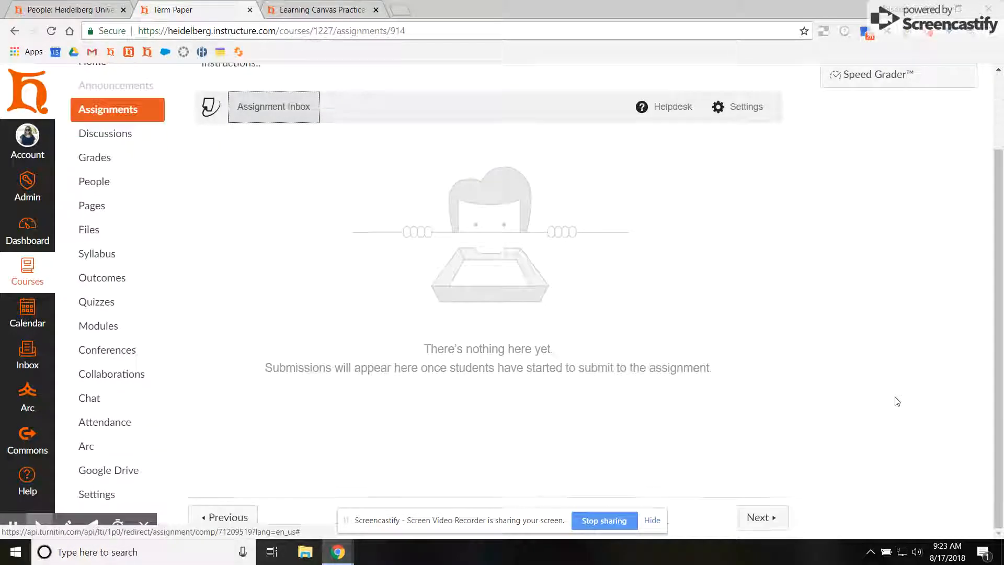
scroll(897, 400, up, 1)
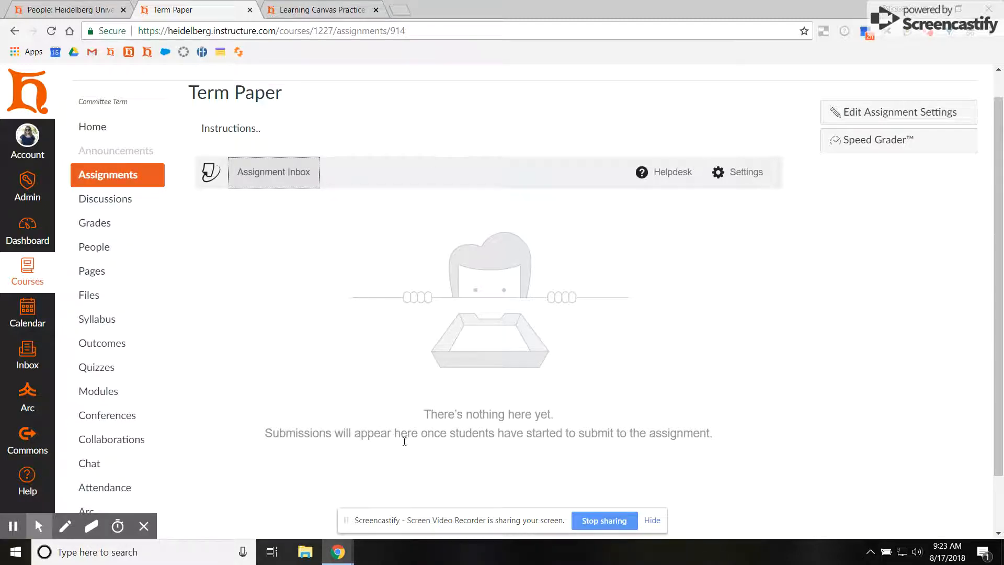
scroll(531, 417, down, 1)
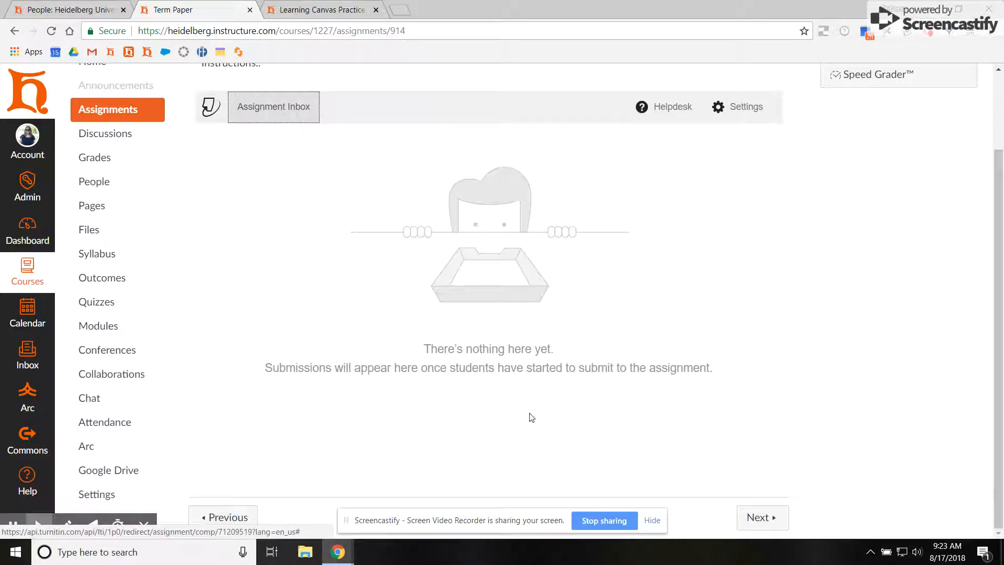
scroll(529, 416, up, 1)
scroll(529, 413, up, 1)
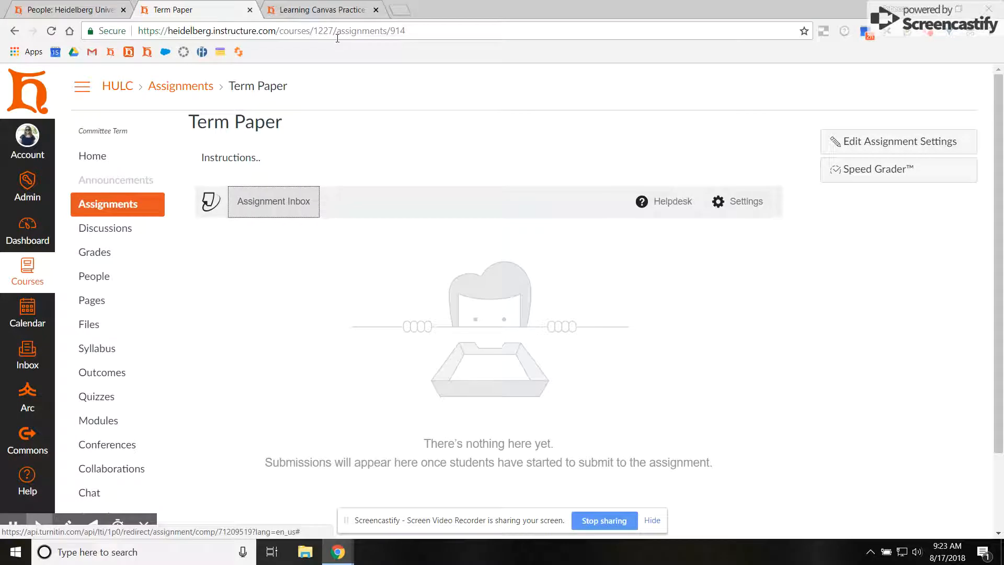
- Open the TurnitIn test assignment from the other open course page and examine its submission inbox
click(321, 11)
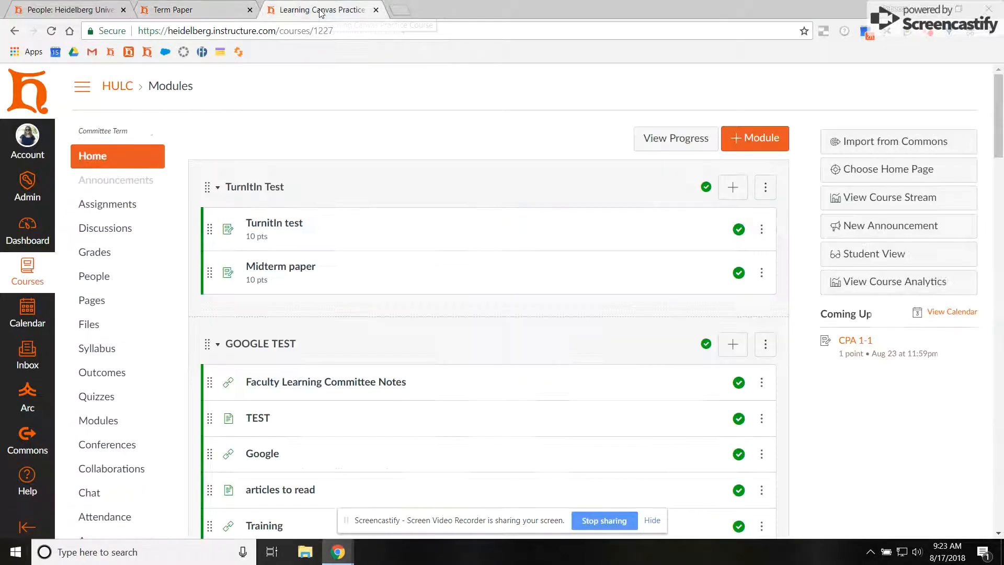
click(275, 223)
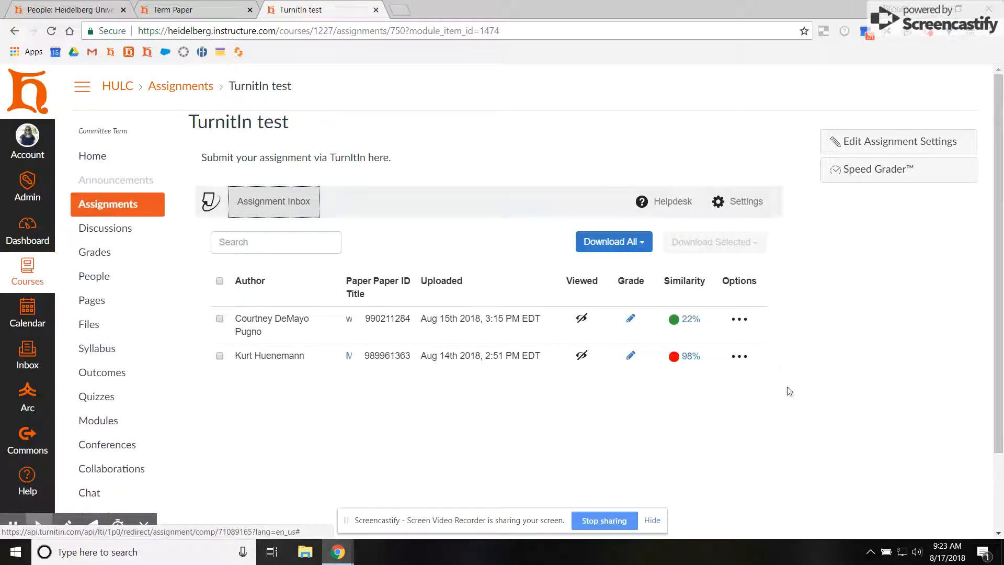
scroll(799, 418, down, 1)
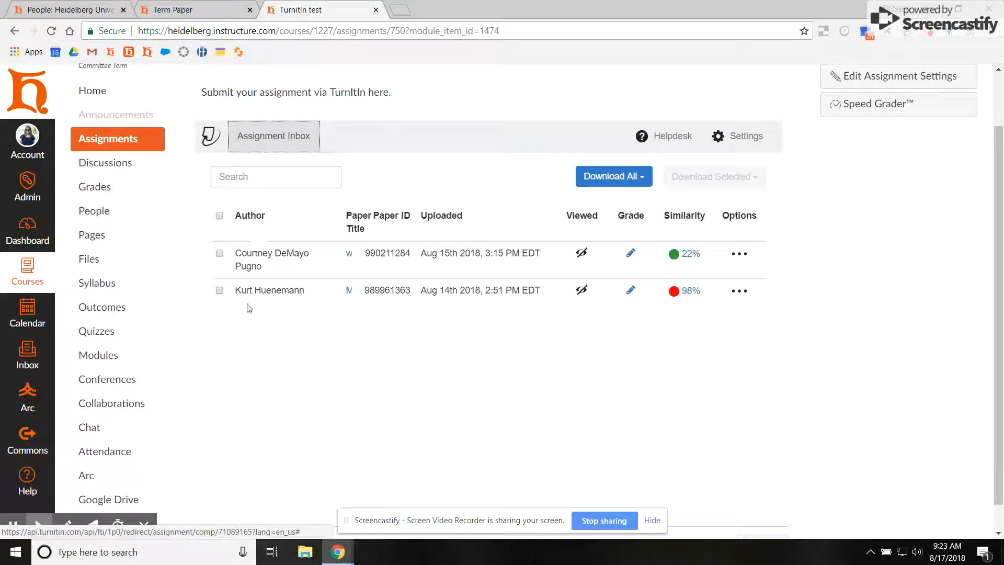
scroll(732, 366, up, 1)
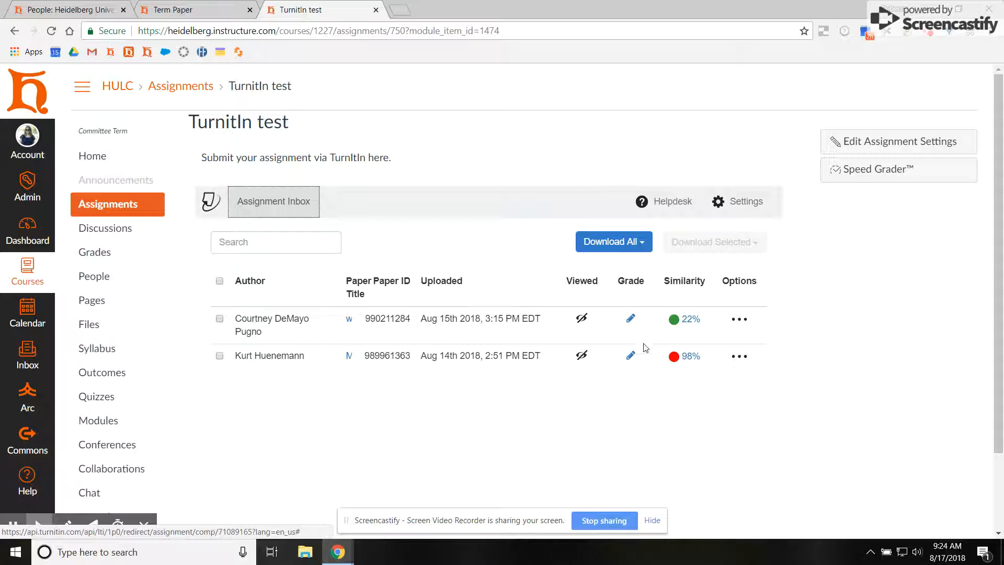
- Open the TurnitIn test in SpeedGrader, page between students, and read the first student's submitted poem
click(865, 178)
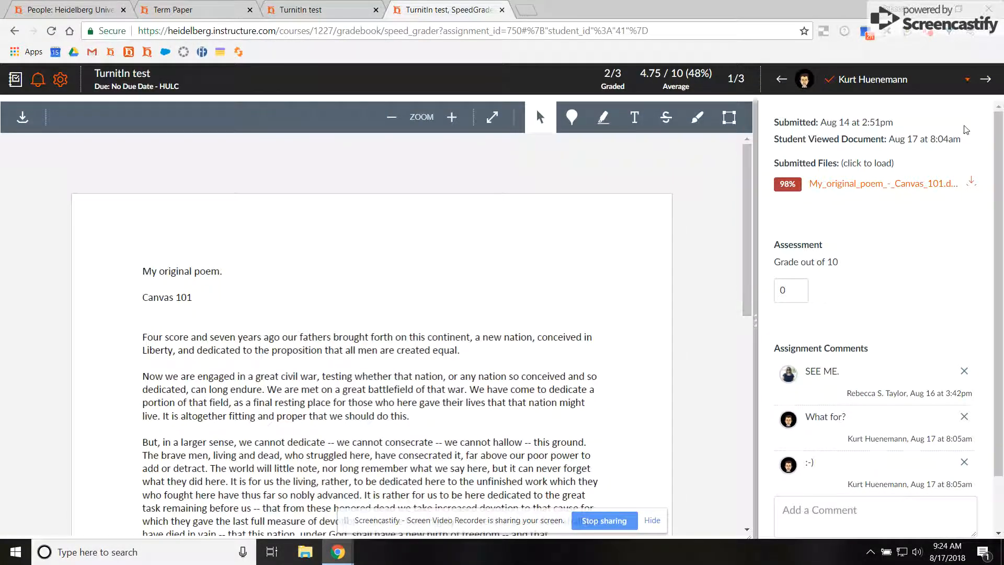
click(985, 79)
click(782, 84)
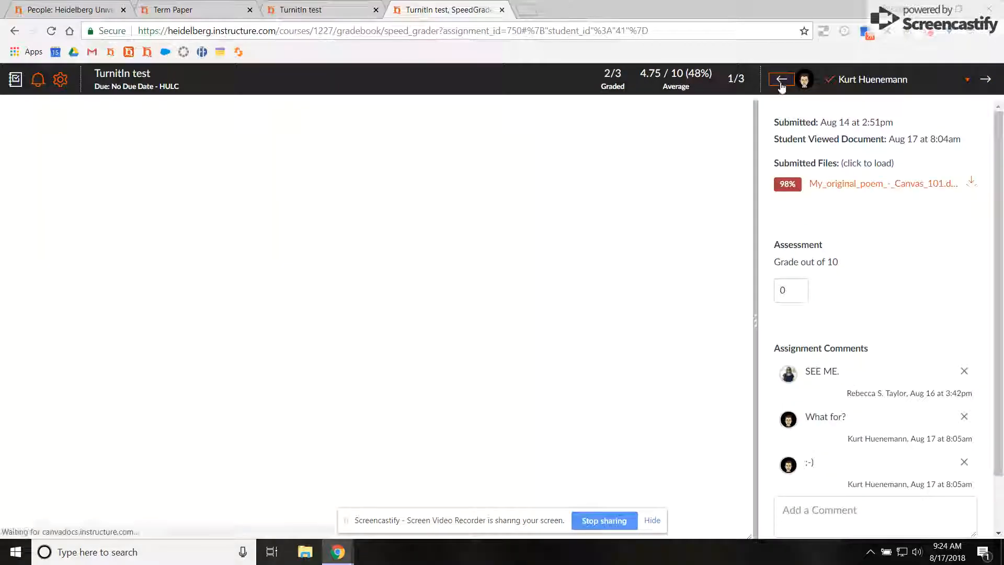
scroll(447, 371, down, 5)
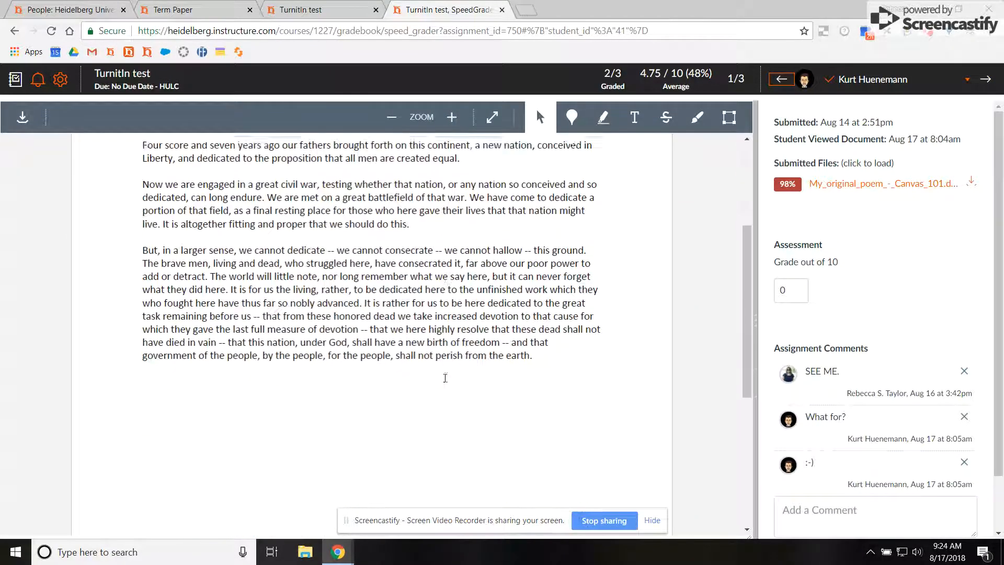
scroll(446, 377, up, 4)
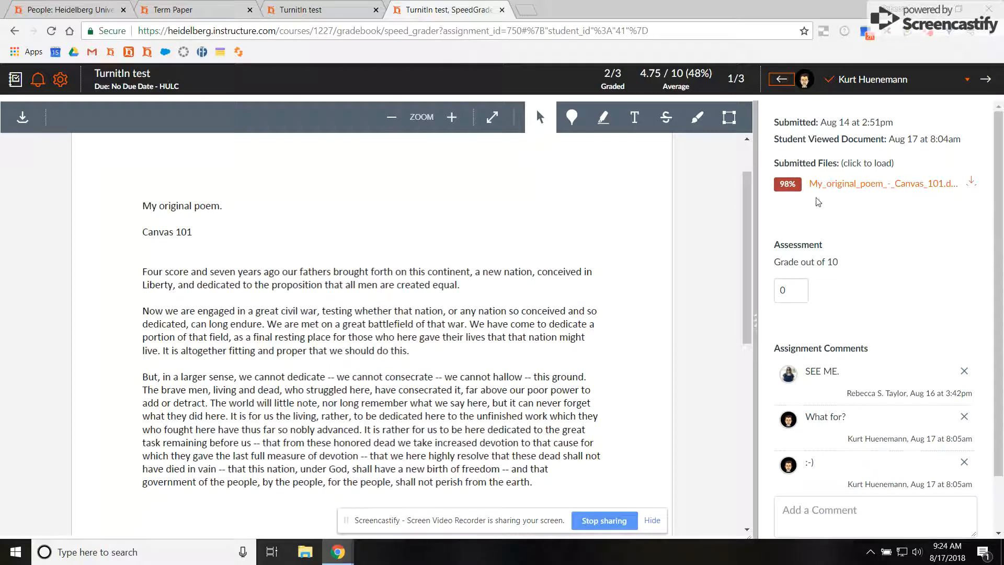
- Open the submission's similarity report in Feedback Studio, review the highlighted text and show the Match Overview
click(787, 184)
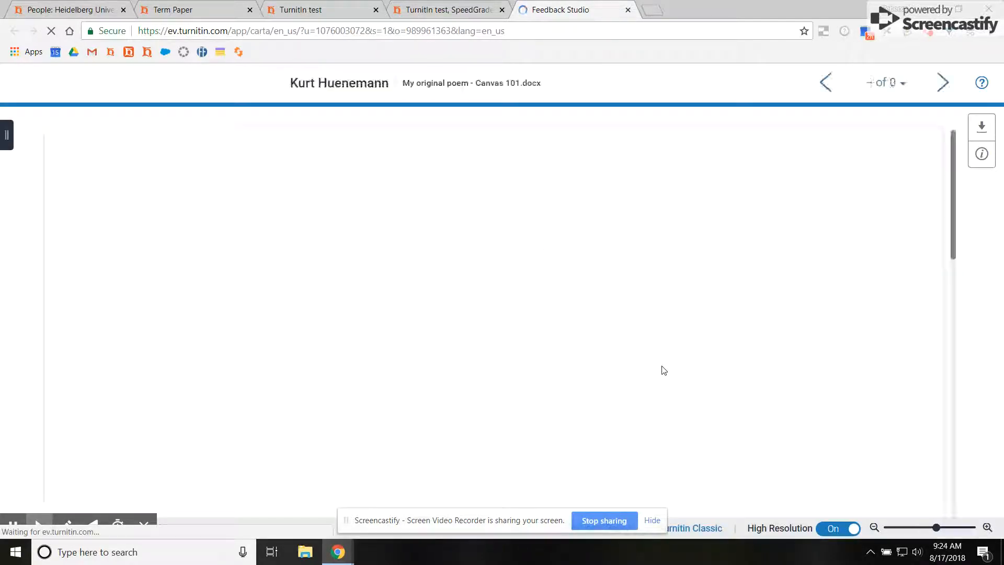
scroll(786, 373, down, 5)
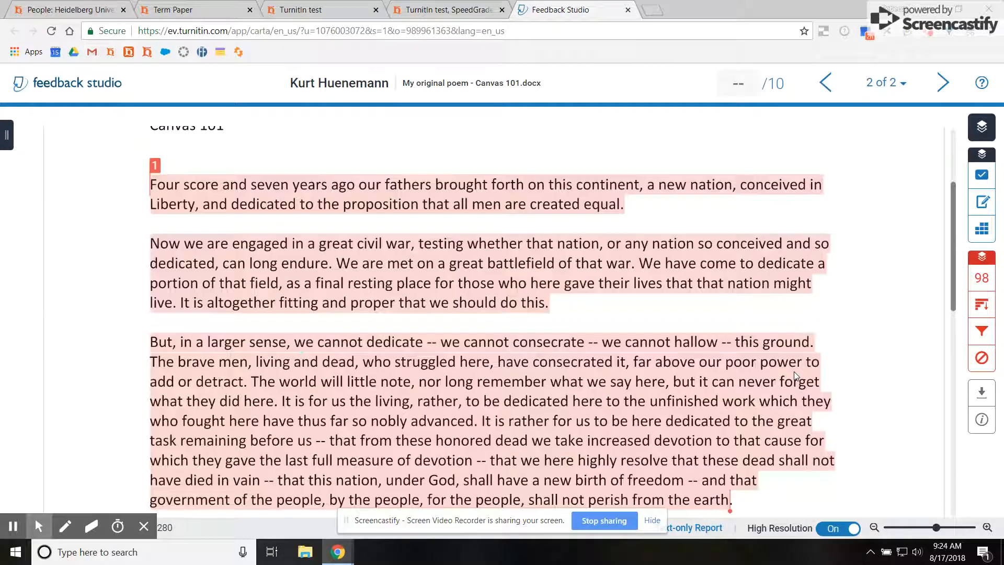
scroll(791, 371, up, 3)
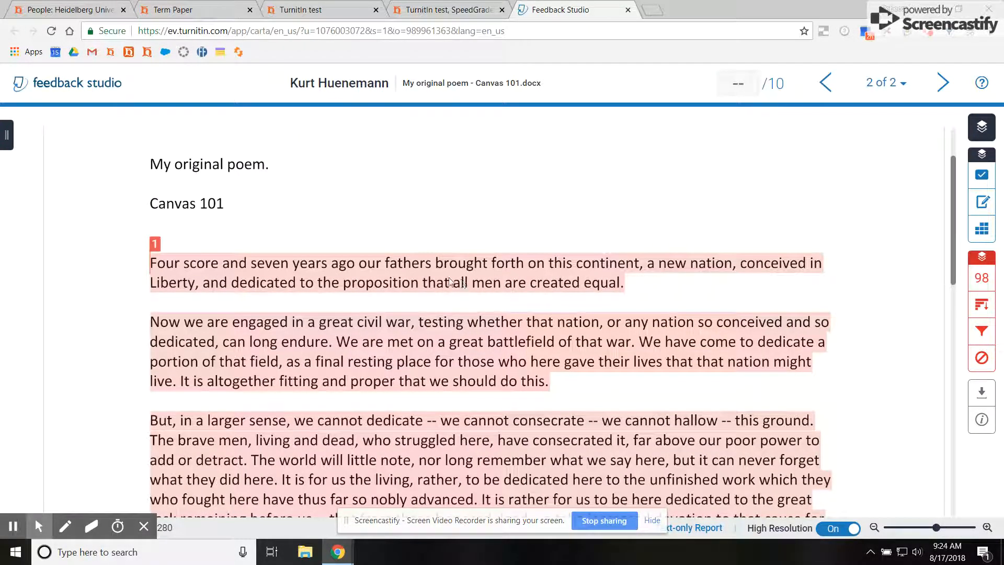
click(981, 278)
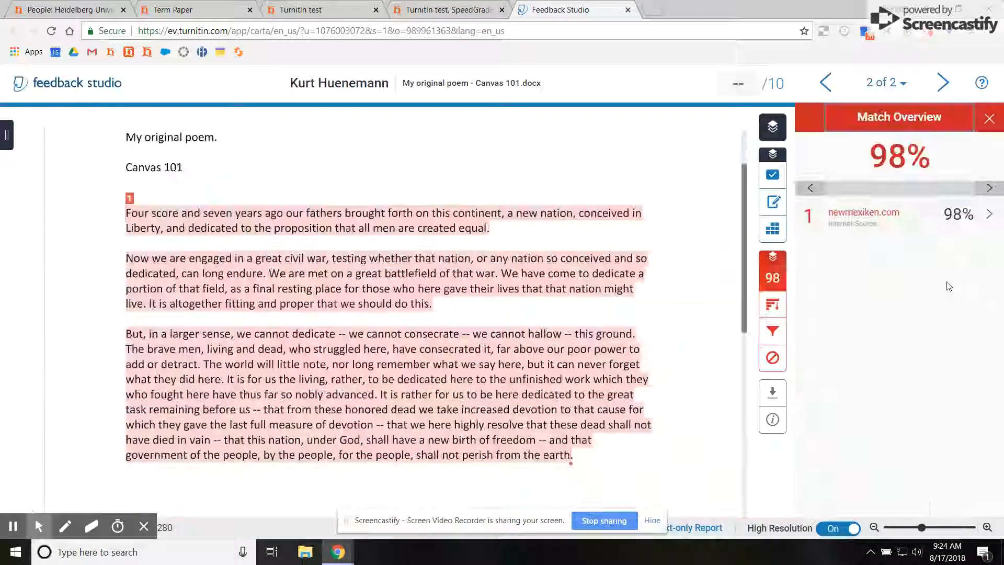
- View the newmexiken.com source text matched in the submission, then close the similarity report
click(860, 219)
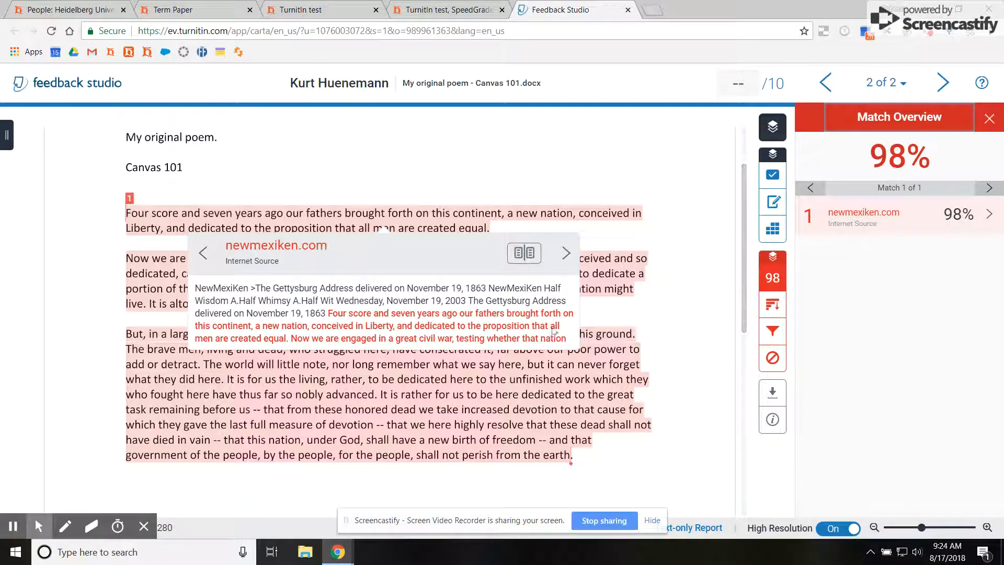
click(635, 257)
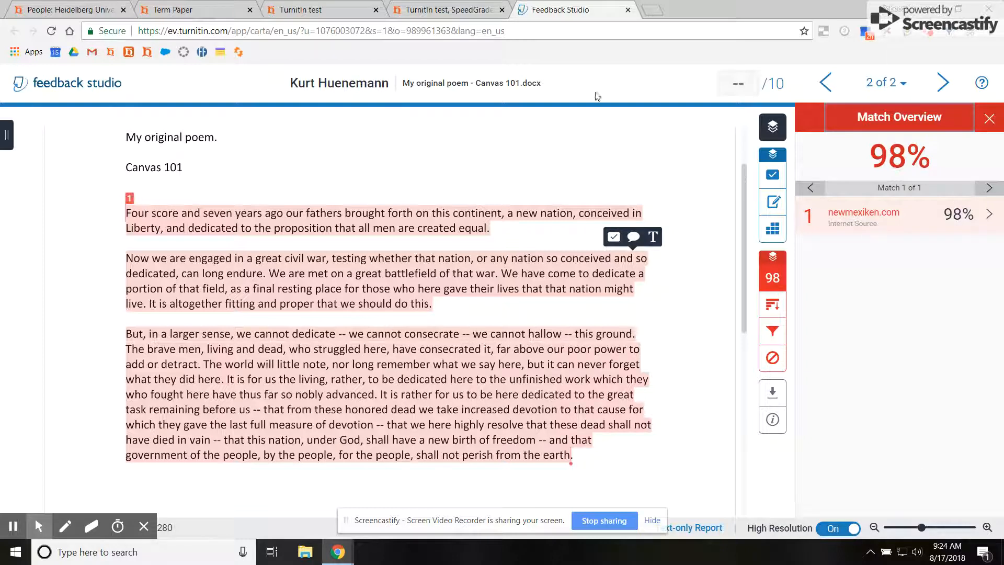
click(628, 10)
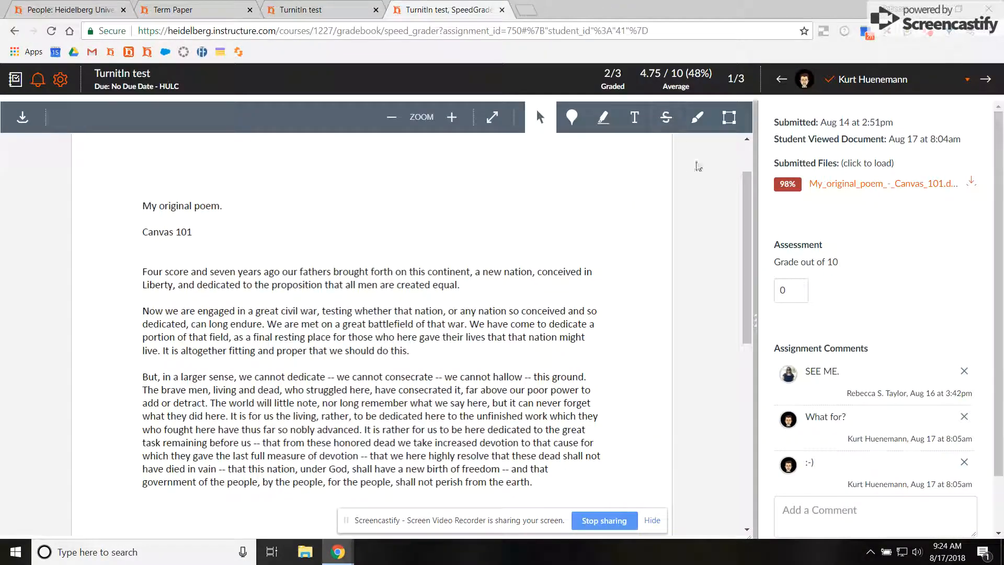
- Examine the first student's grade field, assignment comments and comment submission controls in SpeedGrader
click(784, 291)
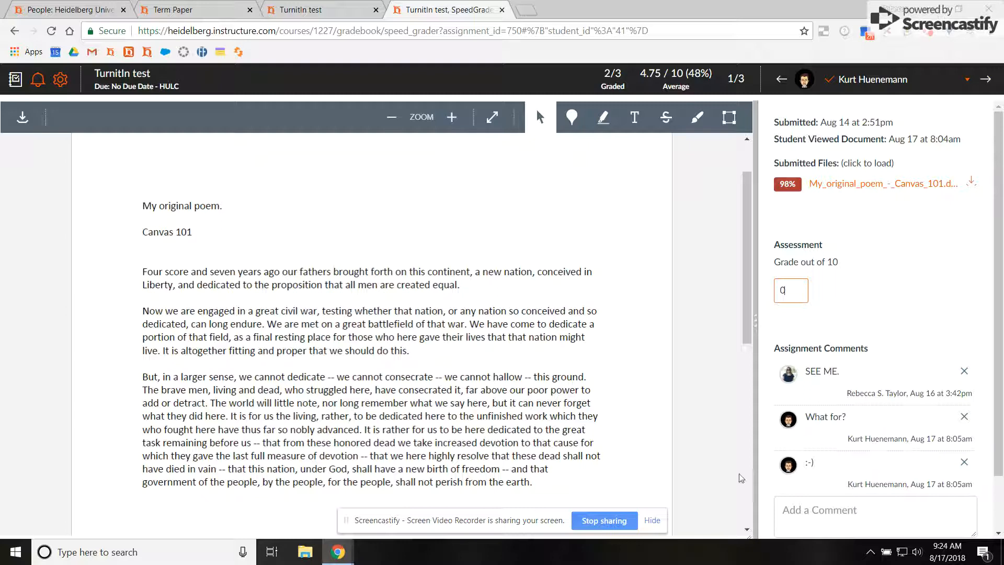
click(836, 515)
click(950, 498)
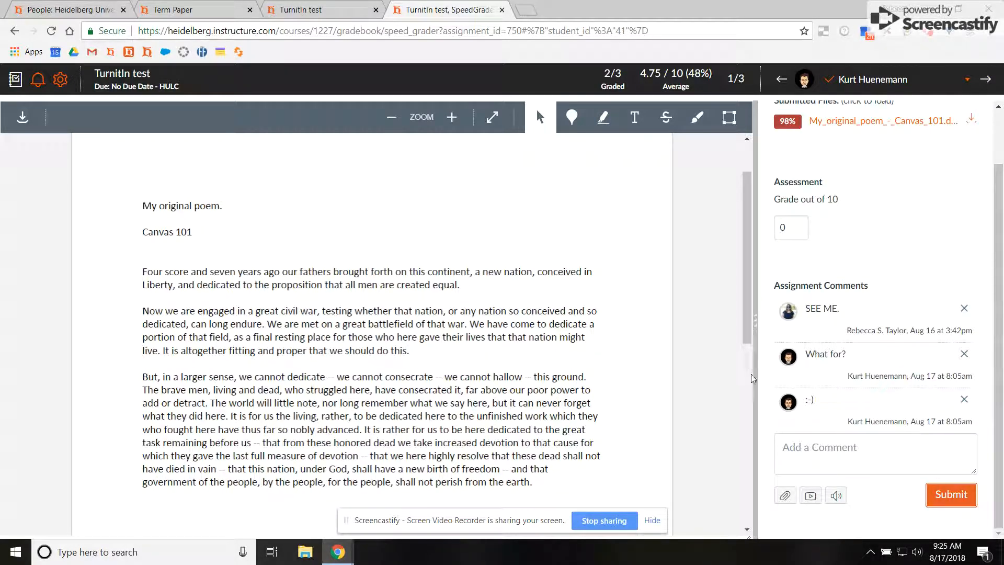
scroll(751, 377, up, 2)
- Advance to the second student's submission and clear the existing grade
click(984, 78)
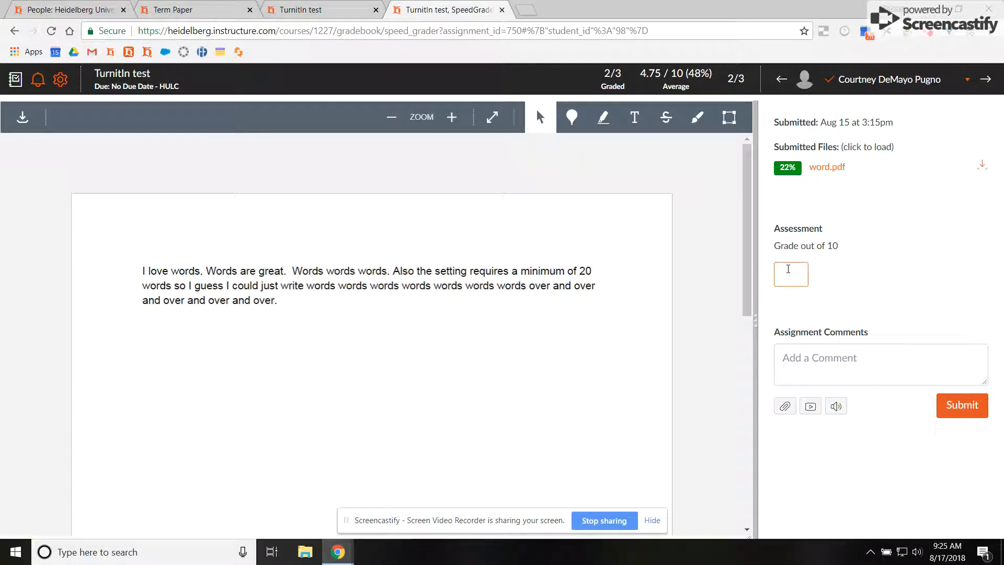
click(589, 386)
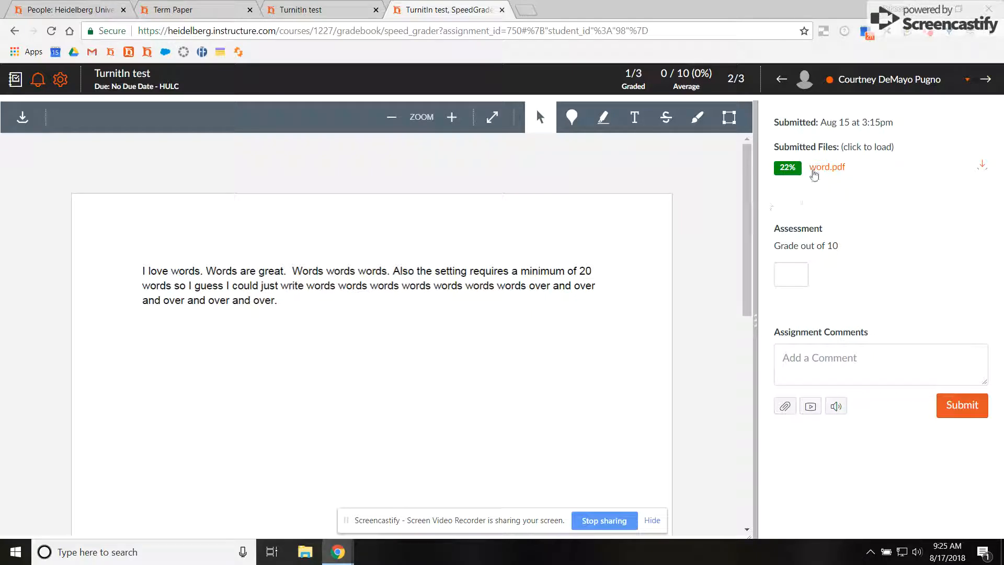
click(788, 168)
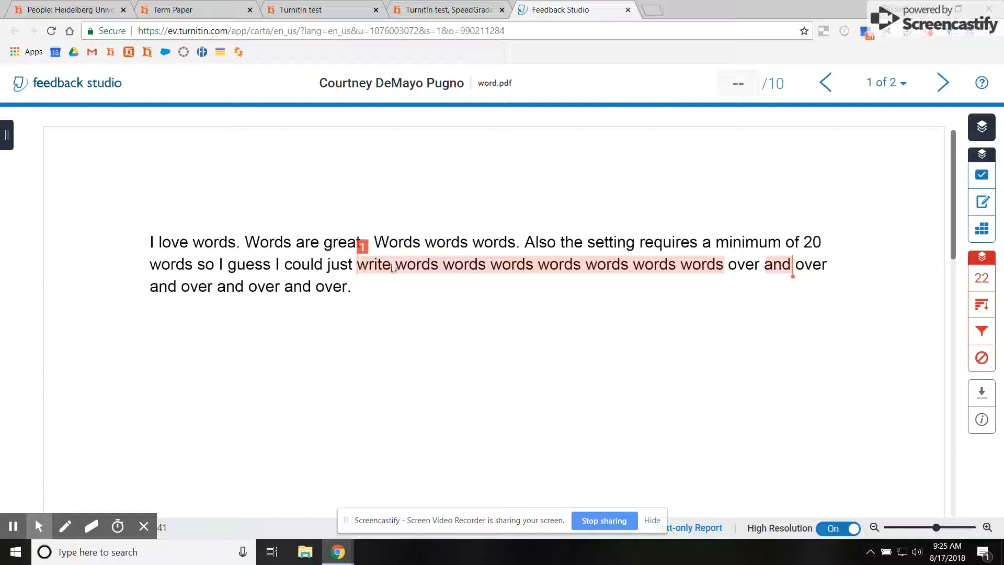
click(977, 279)
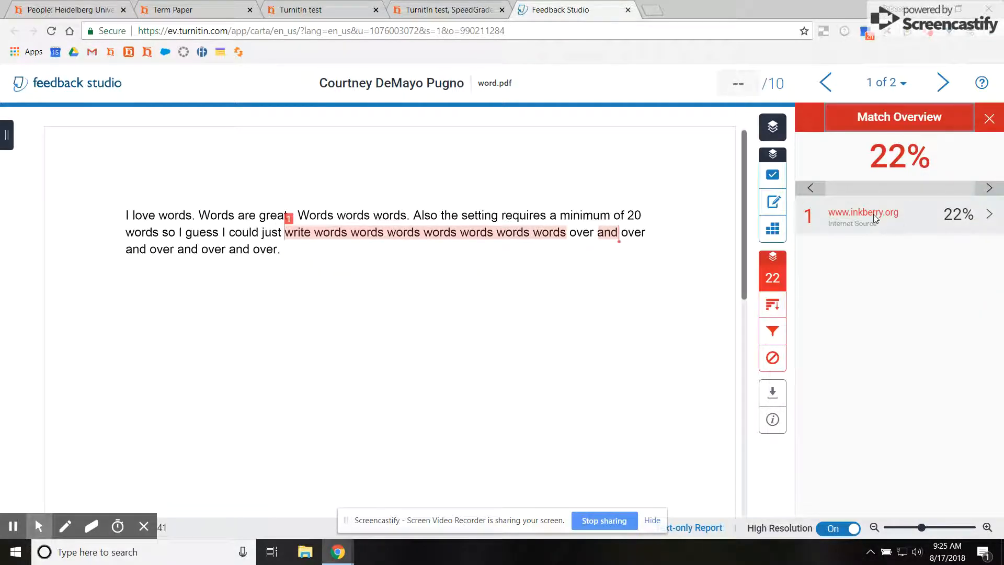
click(873, 217)
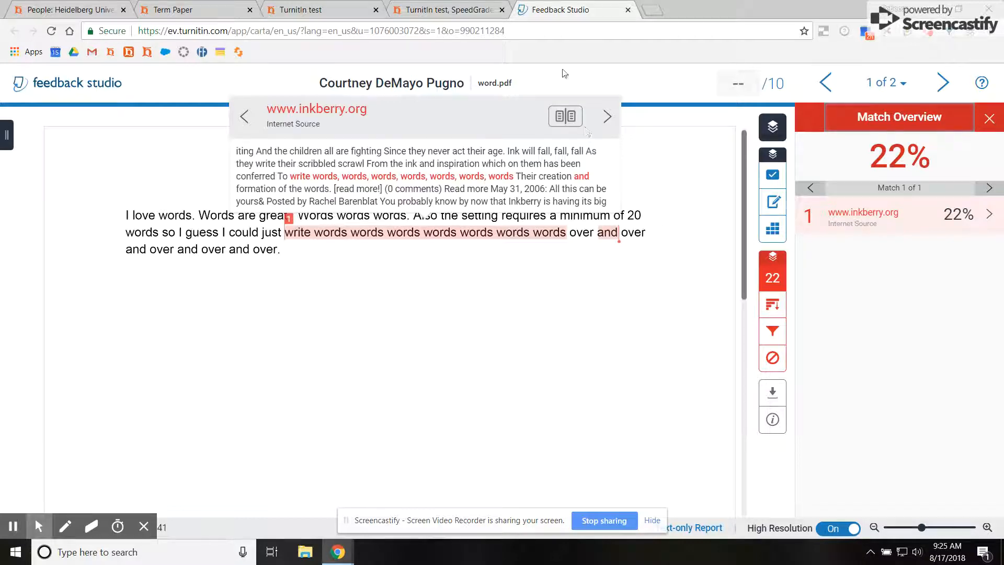
click(683, 186)
click(996, 127)
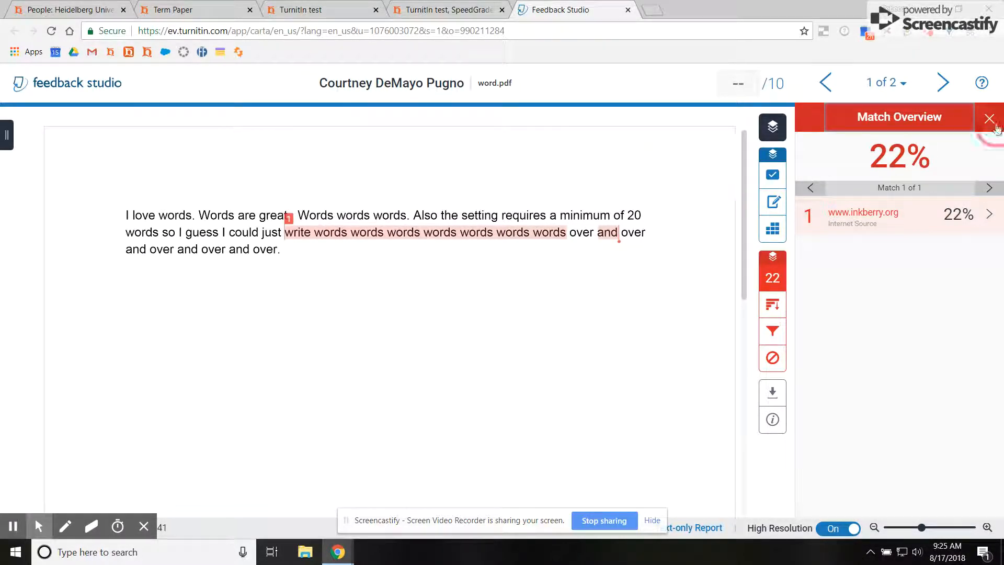
click(627, 10)
- Grade the word.pdf submission 10 out of 10 and submit it
click(790, 271)
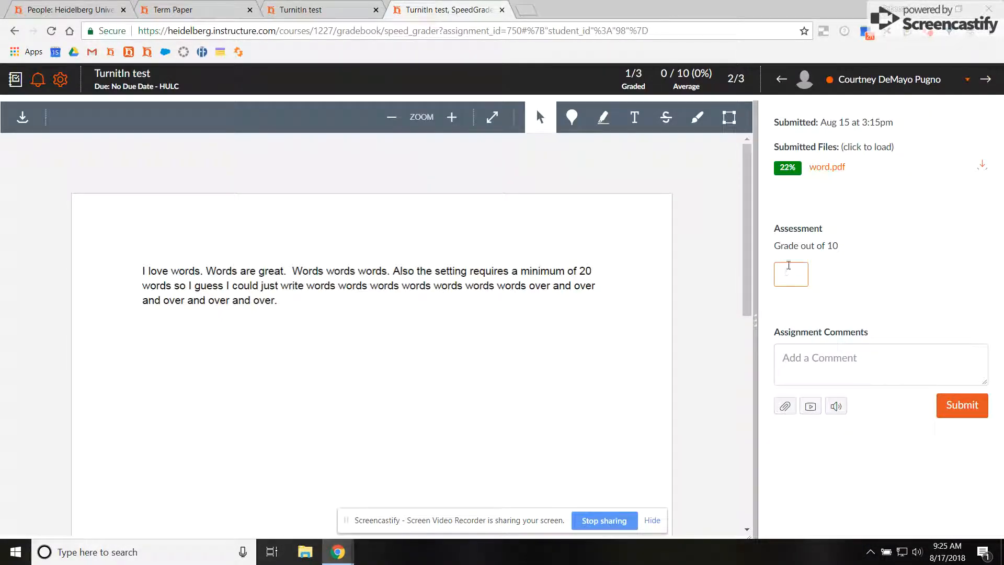
text(1)
click(969, 416)
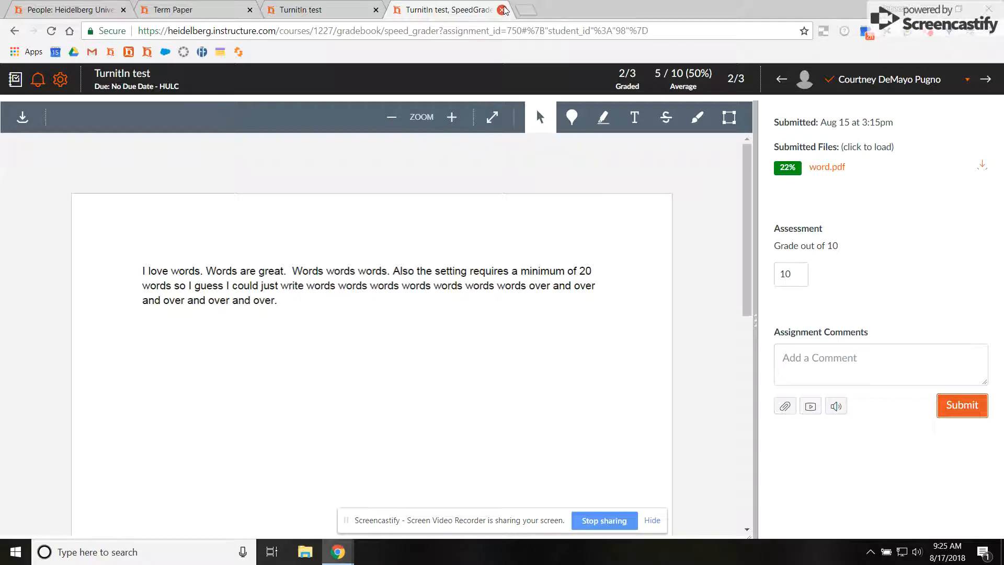
- Close SpeedGrader, view the poem submission's similarity report from the TurnitIn test assignment inbox, and close the report
click(502, 10)
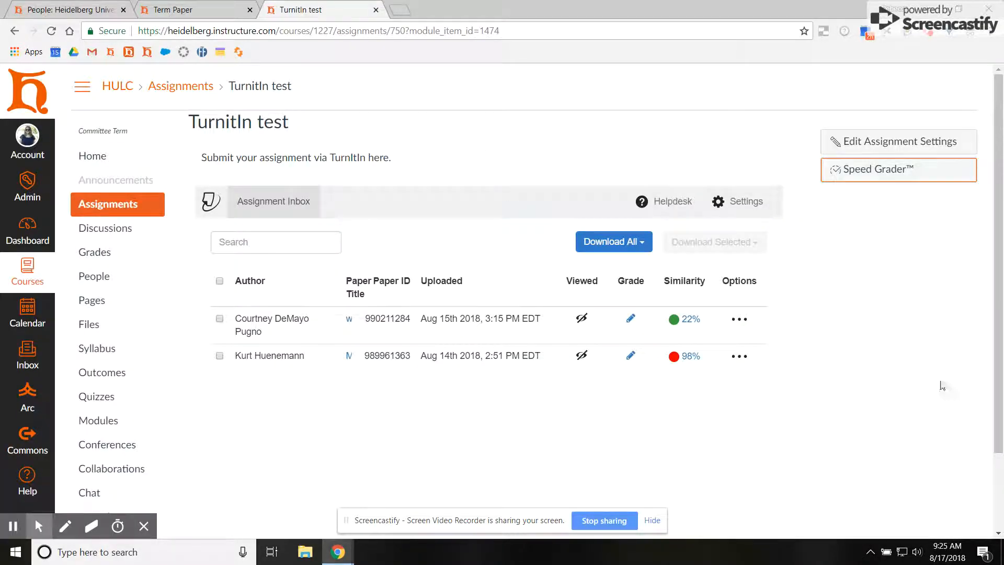
click(690, 357)
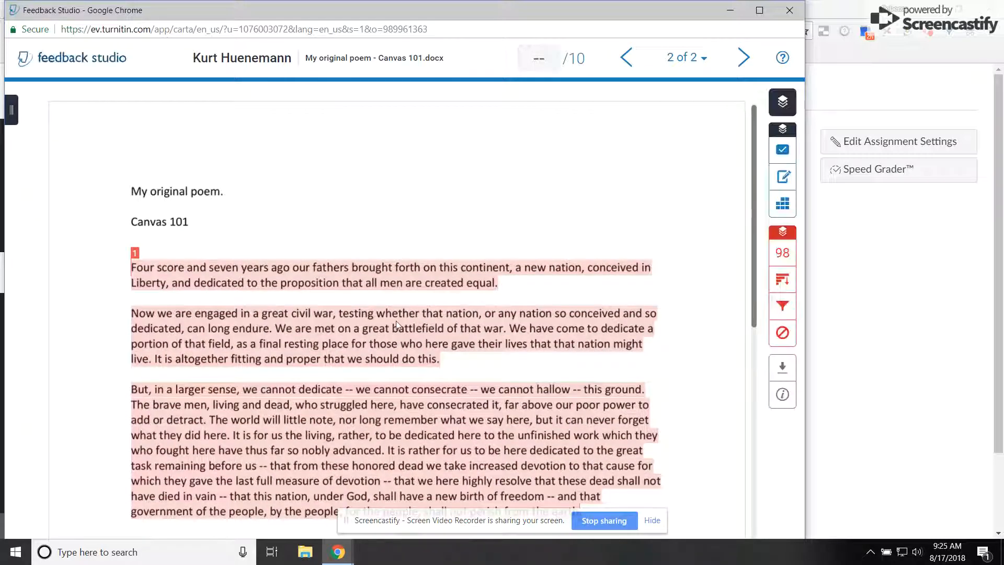
click(790, 10)
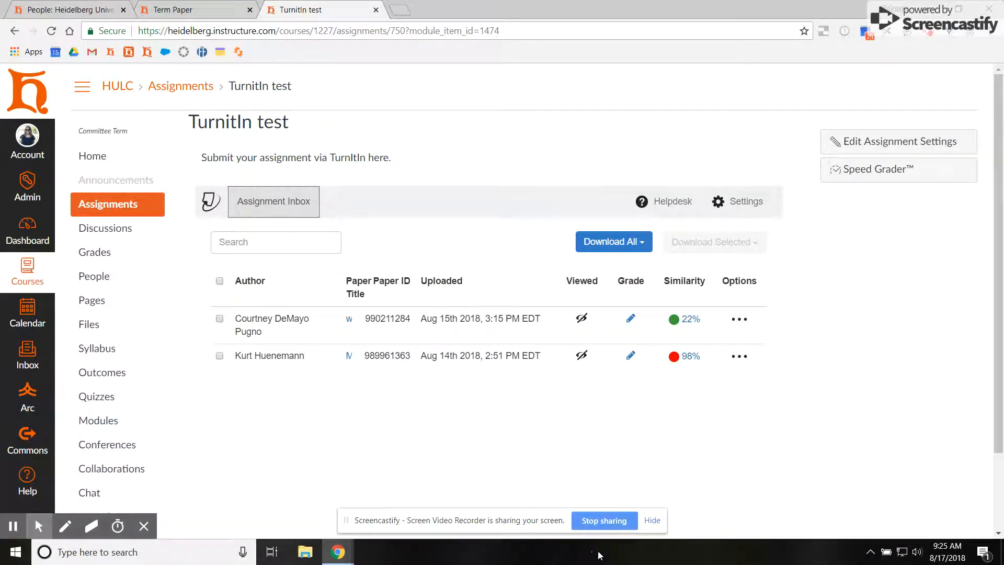
- Act as the student listed on the People page and open the Term Paper assignment in the HULC course
click(56, 10)
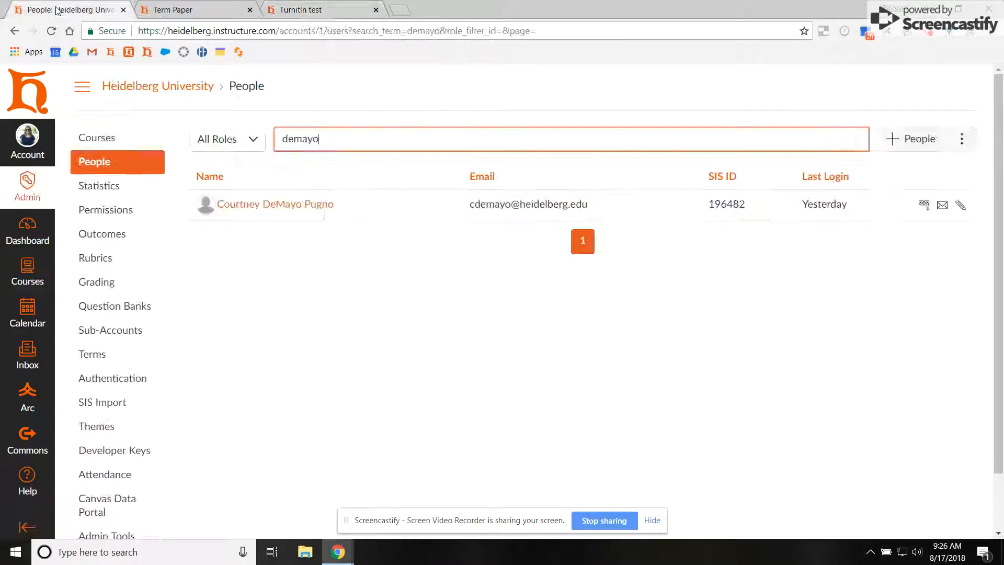
click(928, 207)
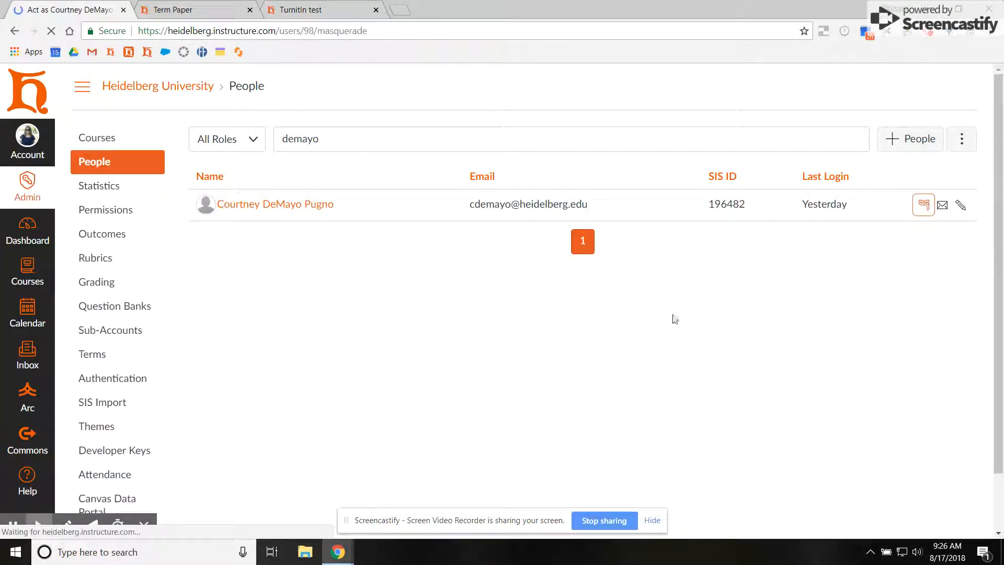
scroll(519, 437, down, 2)
click(505, 510)
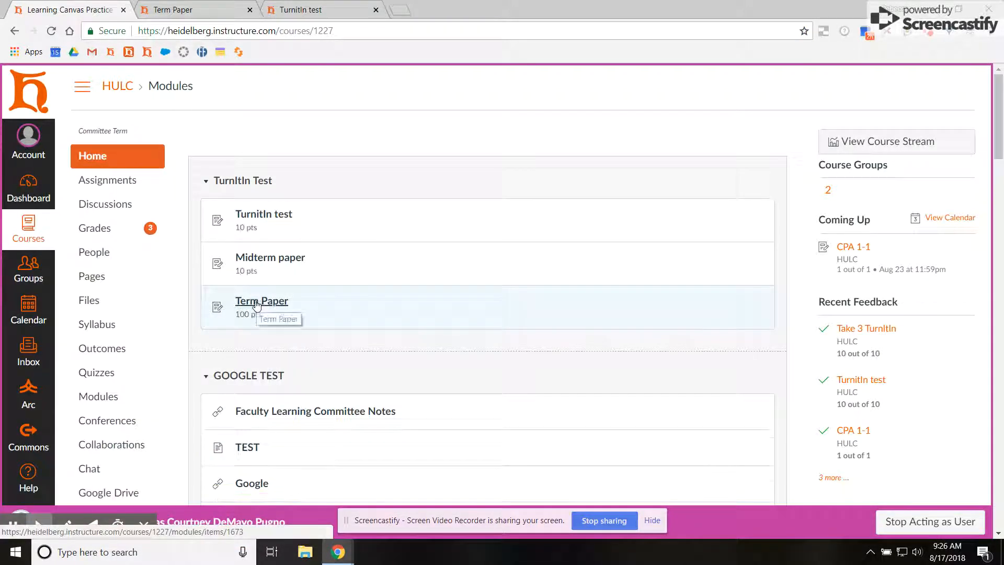
click(255, 308)
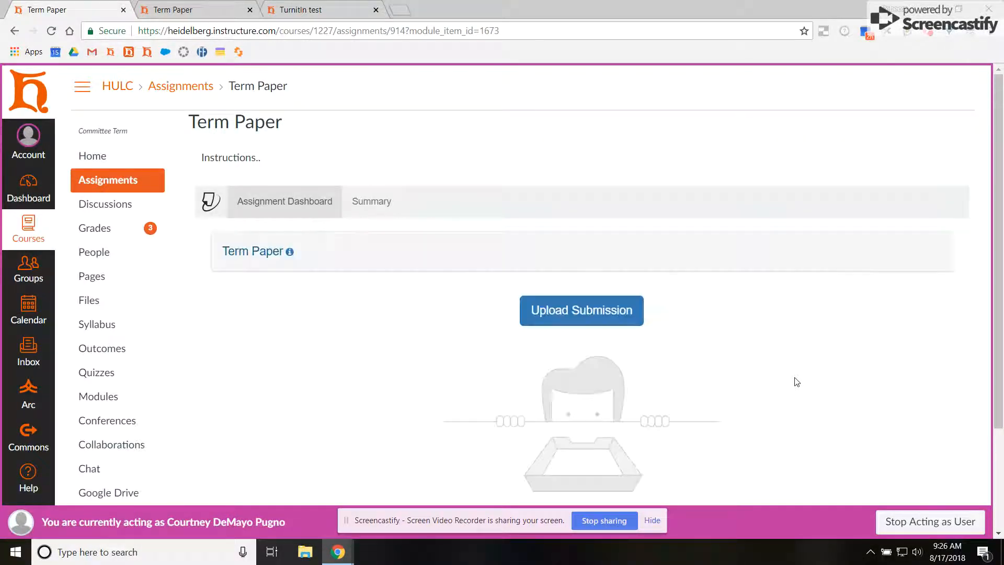
- Examine the student view of the Term Paper page, including the instructions and the Turnitin assignment dashboard
scroll(795, 387, down, 3)
scroll(795, 391, up, 3)
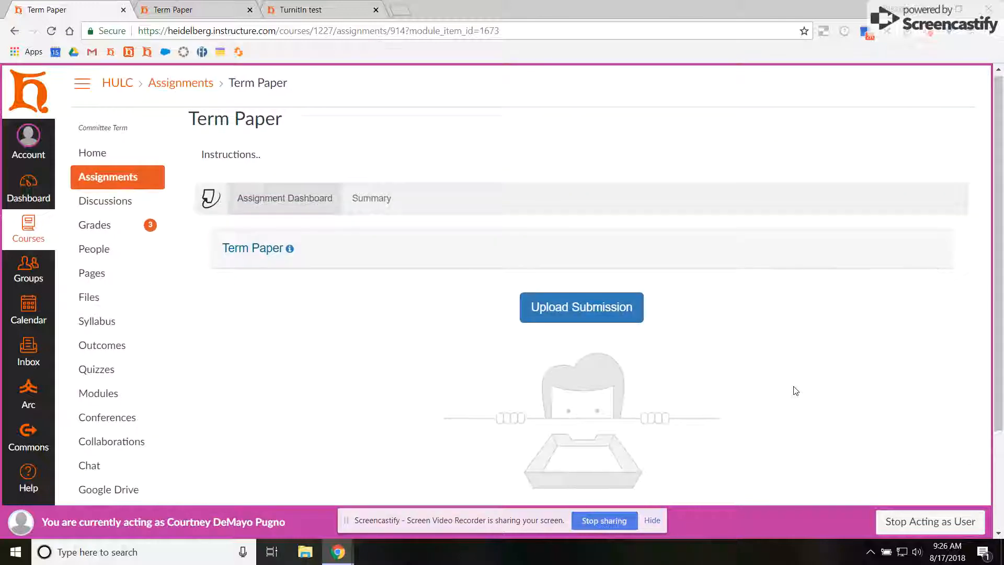
scroll(611, 348, down, 3)
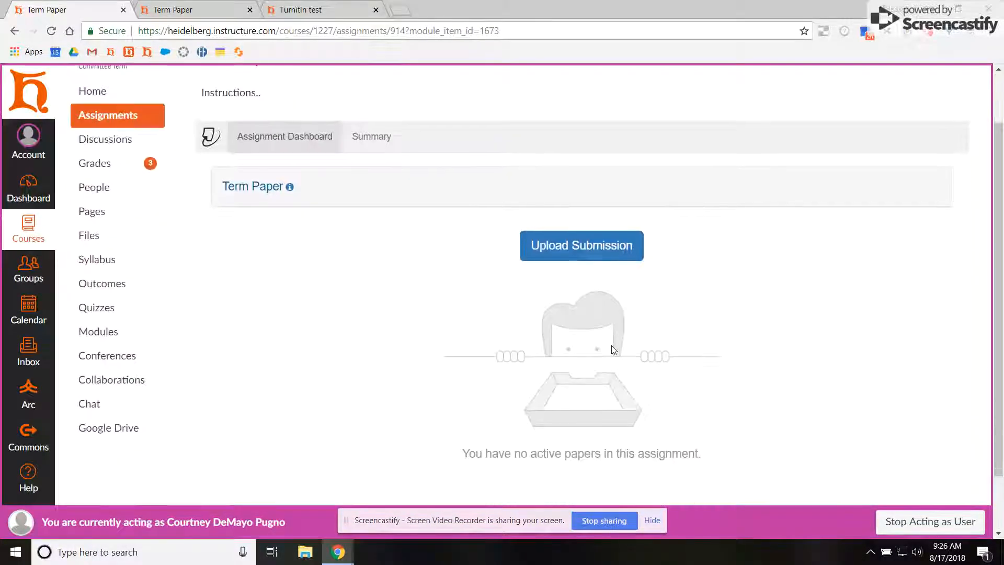
scroll(610, 347, up, 3)
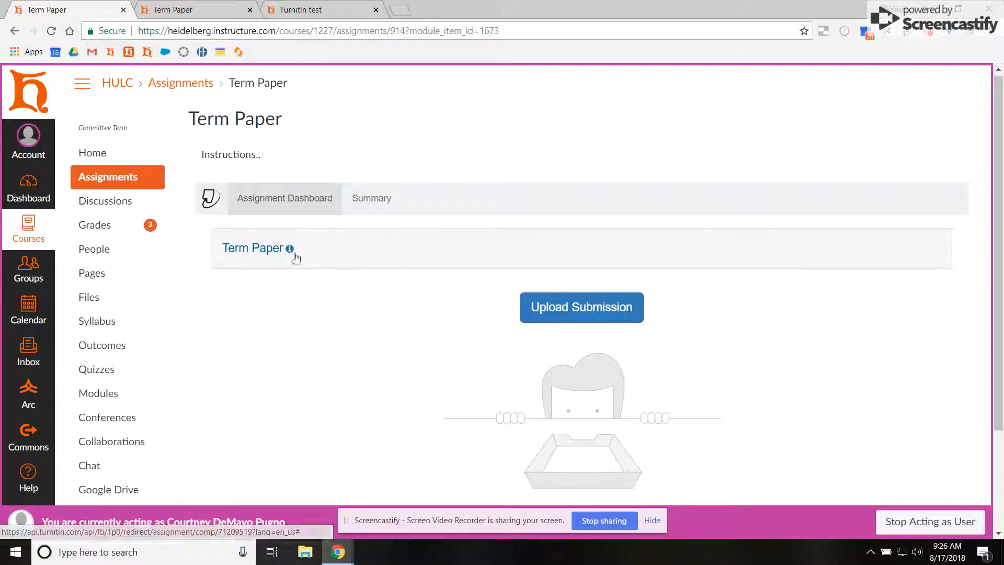
scroll(483, 332, down, 3)
scroll(316, 186, up, 3)
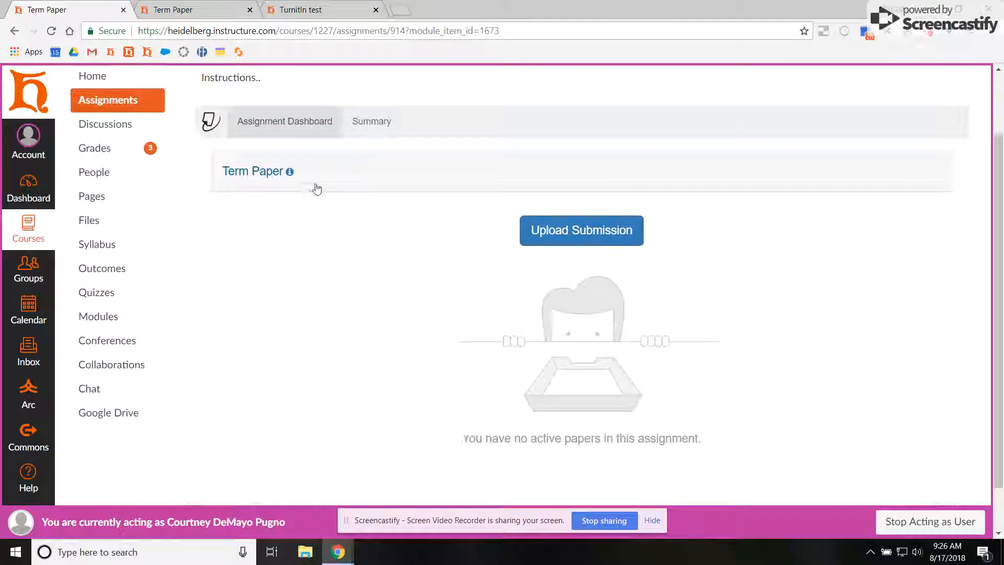
drag(285, 152, 202, 162)
click(299, 163)
drag(297, 164, 204, 164)
click(381, 174)
scroll(407, 311, down, 3)
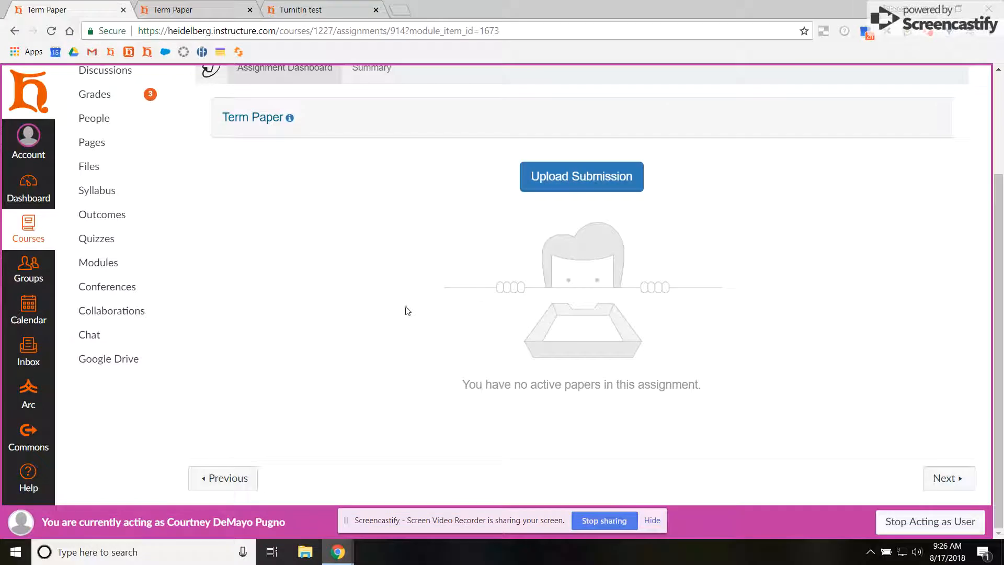
scroll(306, 232, up, 3)
- Review the assignment settings in the Term Paper summary and return to the Assignment Dashboard
click(368, 210)
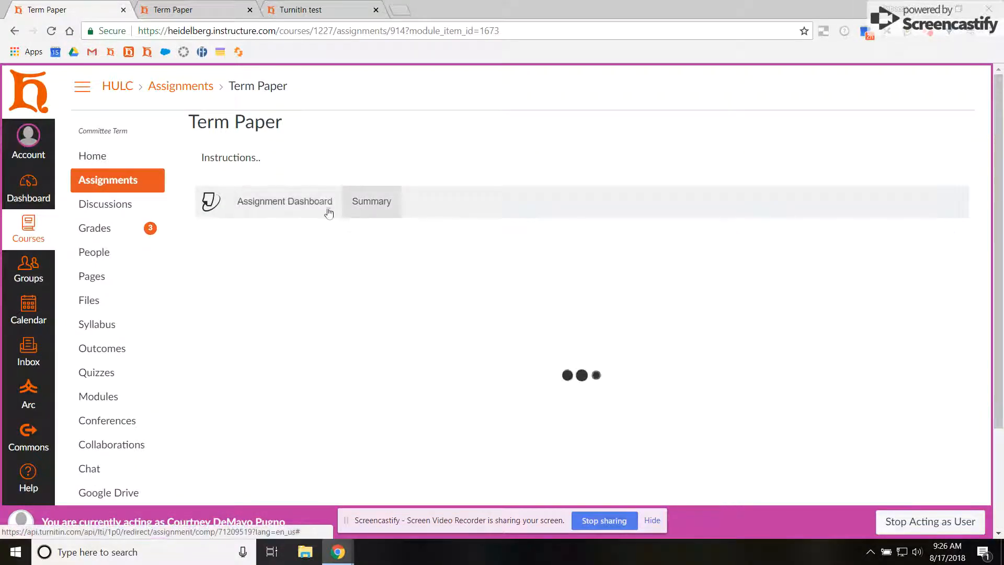
drag(341, 275, 493, 374)
click(486, 372)
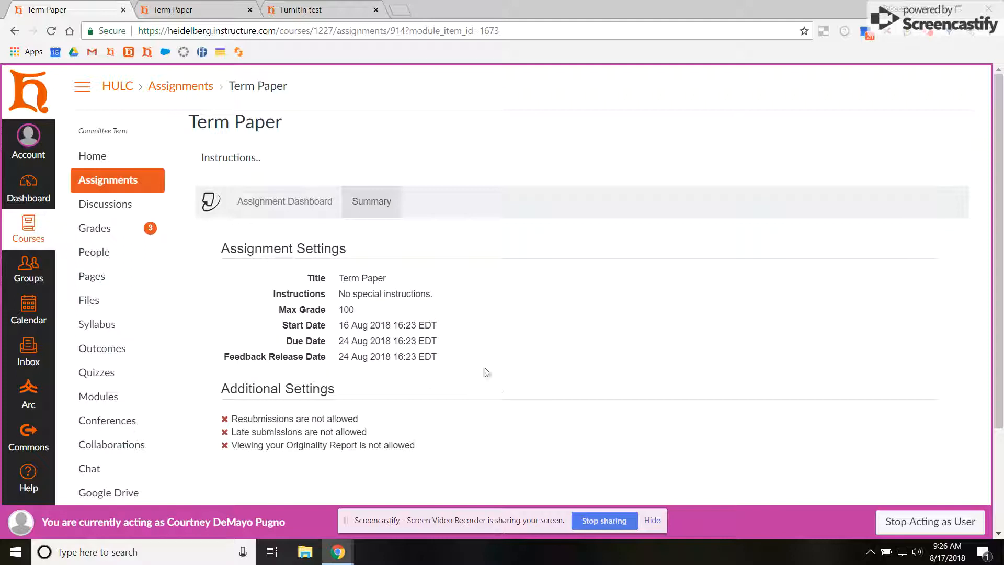
click(270, 201)
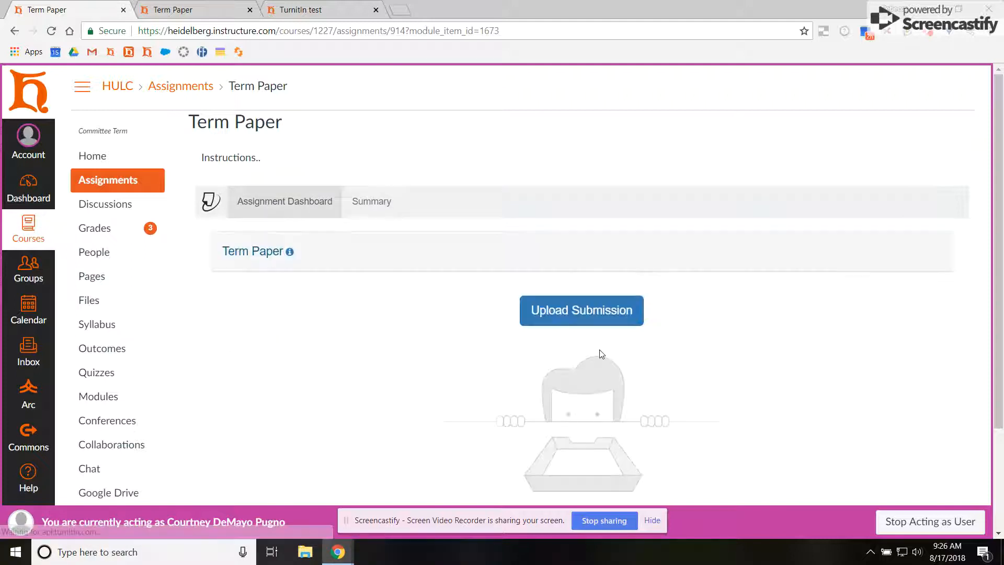
- Start a Term Paper submission, look through the text input and cloud submission options, and return to file upload
scroll(575, 298, down, 1)
click(549, 249)
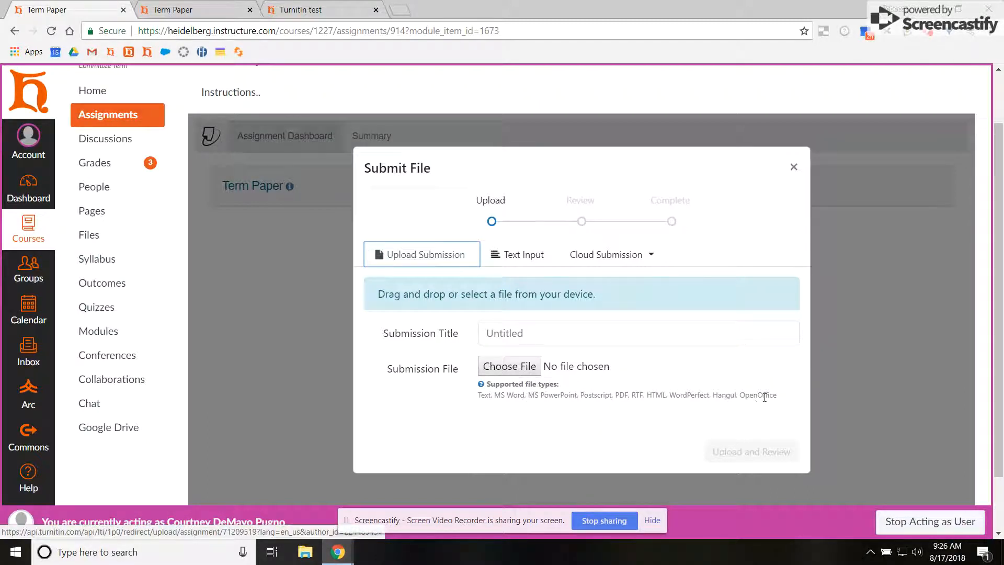
click(522, 262)
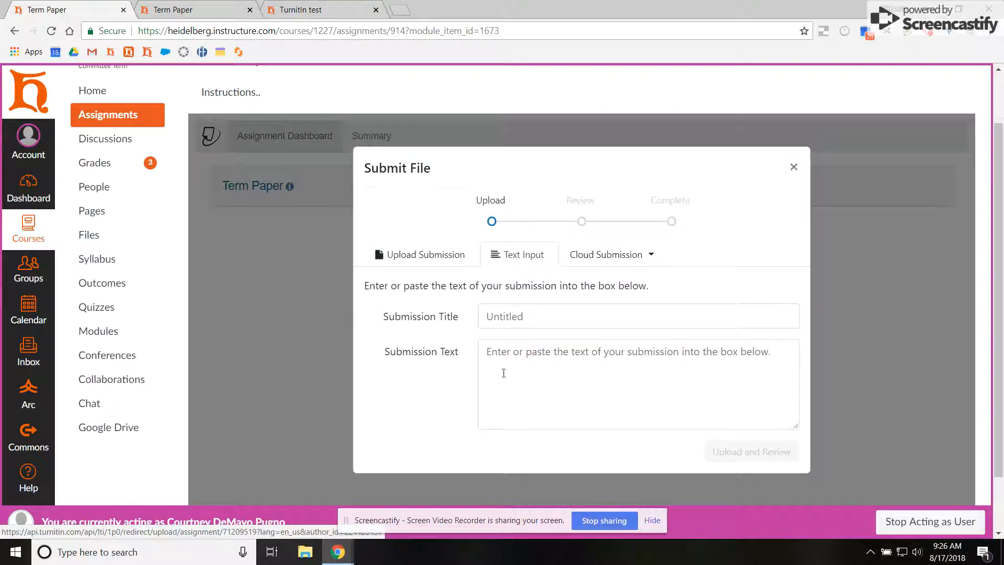
click(594, 255)
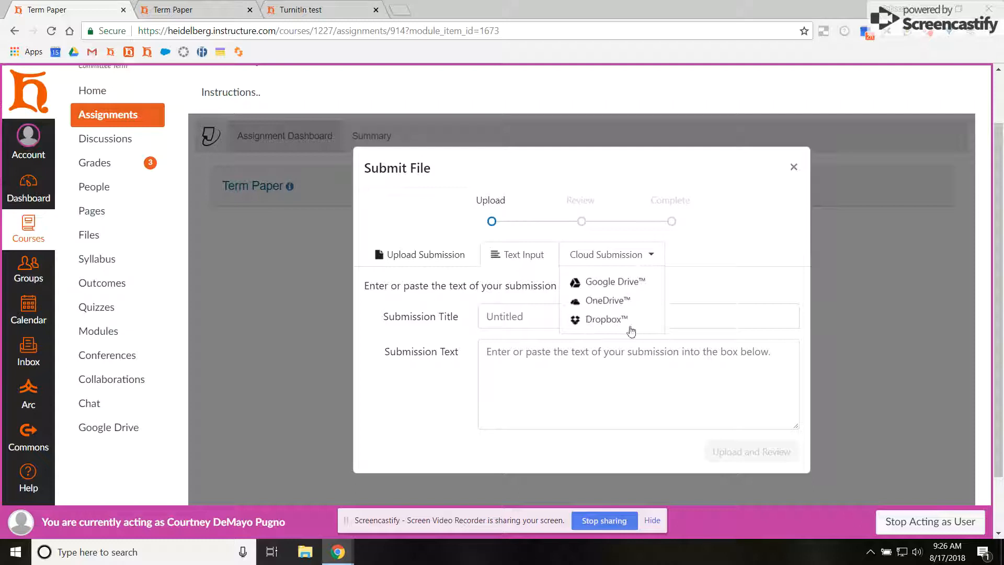
click(424, 258)
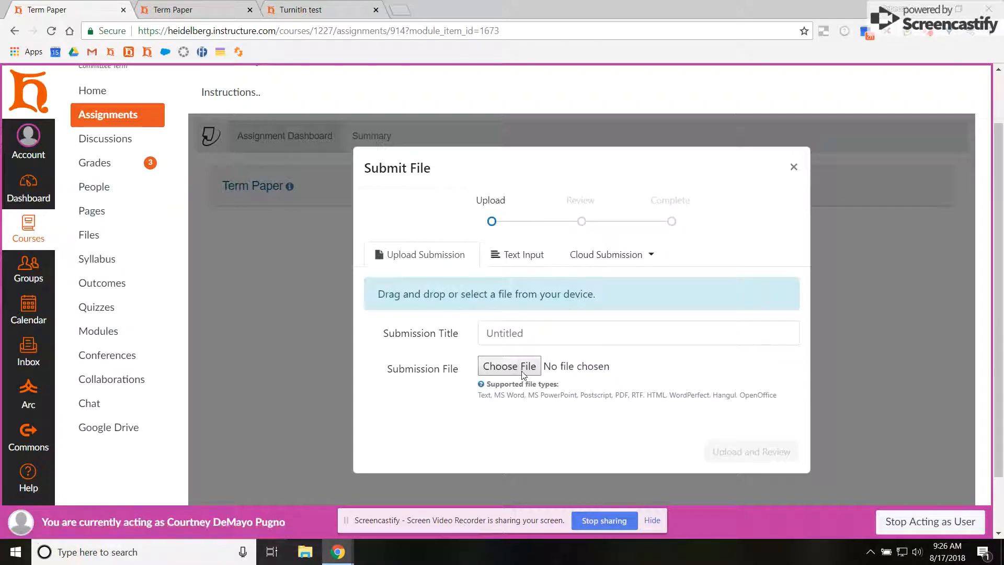
- Choose the Canvas Manual PDF from Documents as the submission file and upload it for review
click(505, 365)
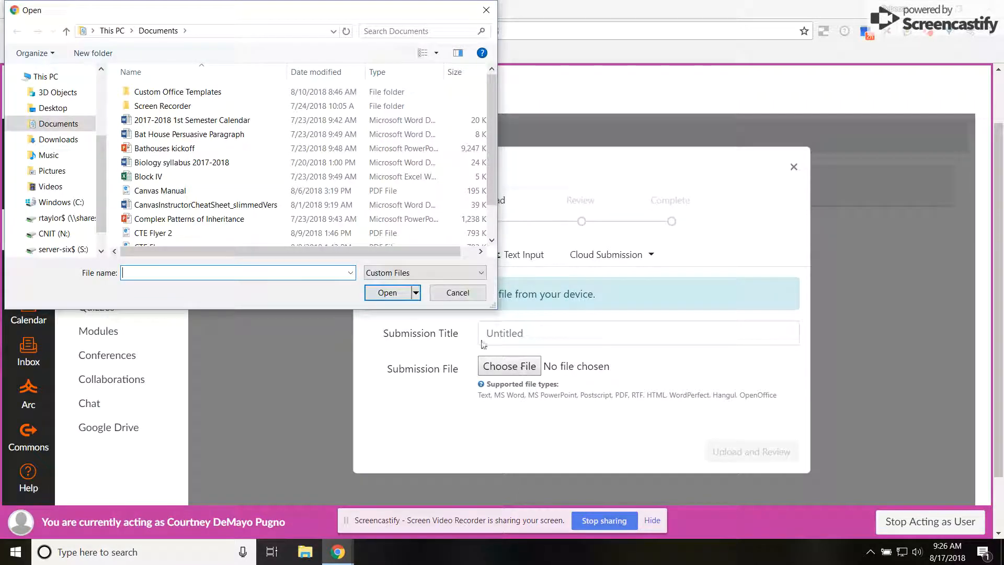
click(179, 191)
click(388, 292)
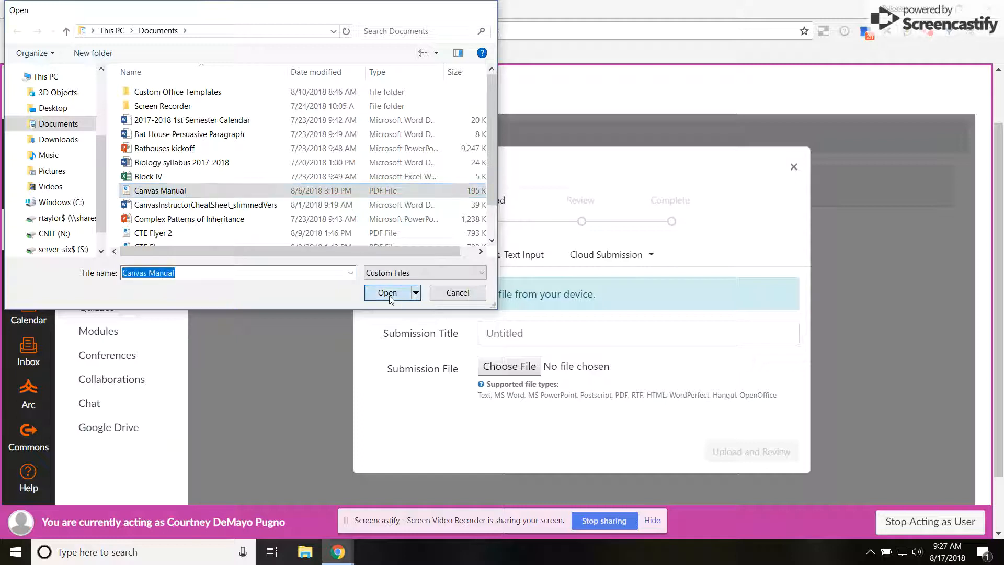
click(733, 452)
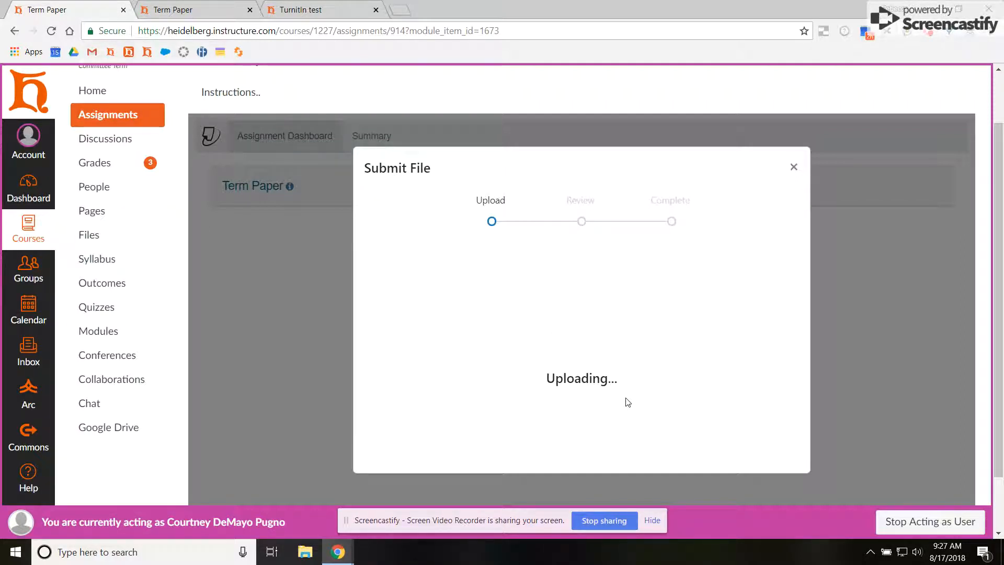
- Restart the Term Paper submission, choosing the Bat House Persuasive Paragraph file from Documents, and upload it for review
click(793, 167)
click(583, 244)
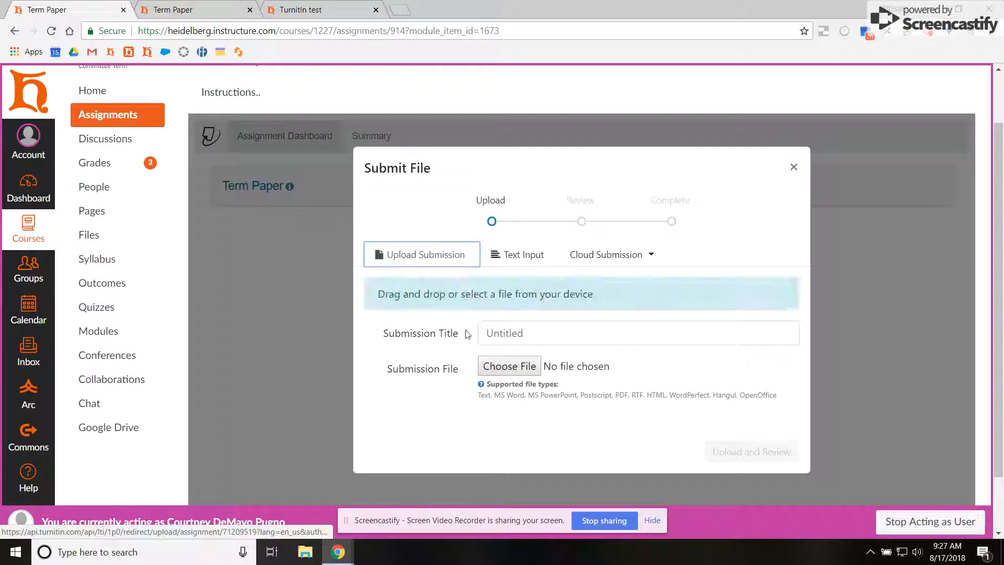
click(510, 367)
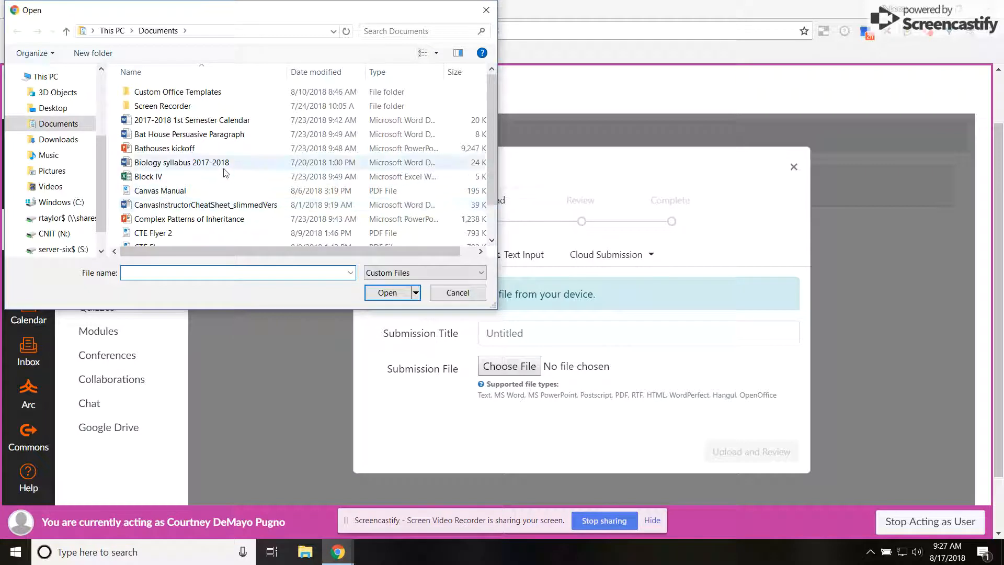
click(238, 121)
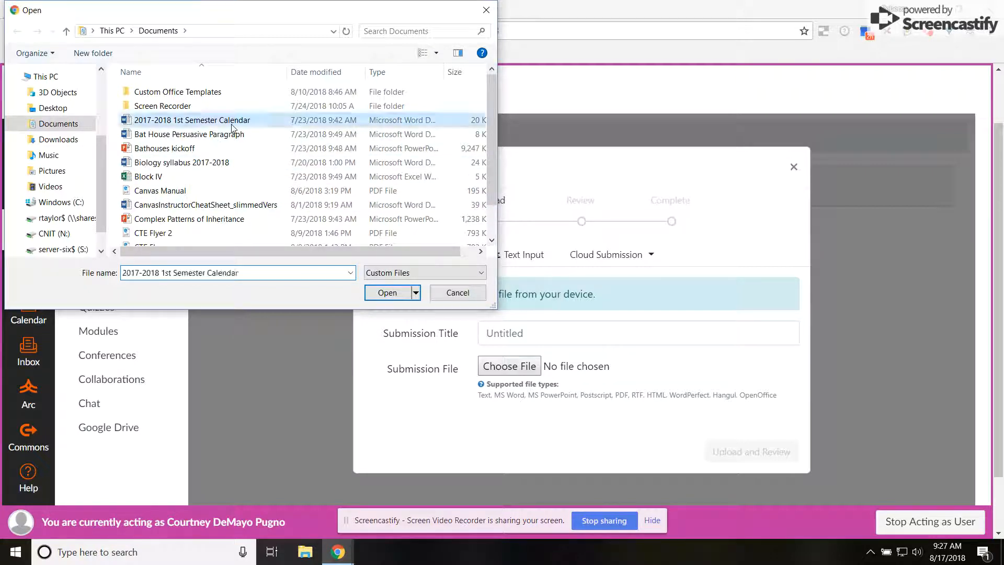
click(312, 135)
click(389, 293)
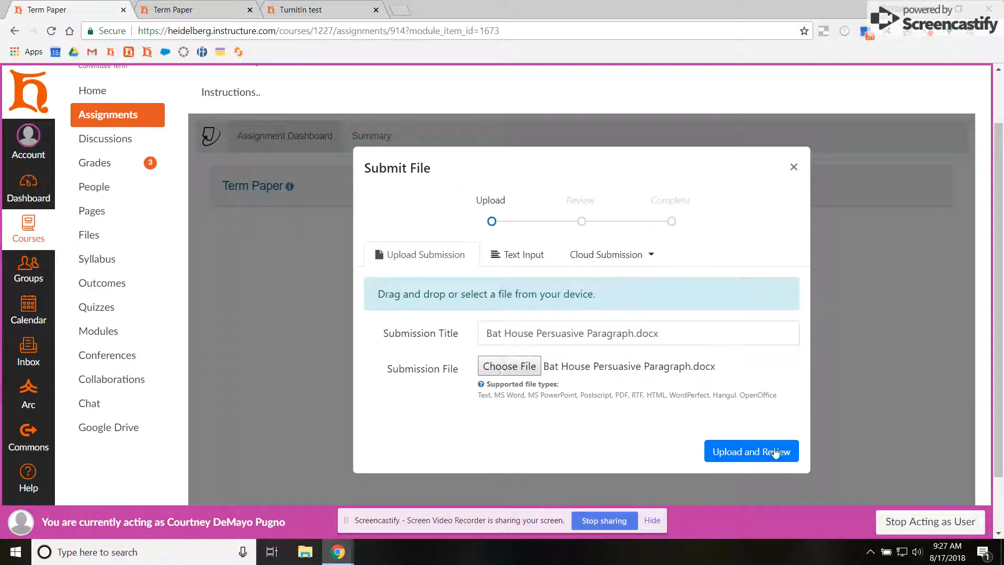
click(744, 453)
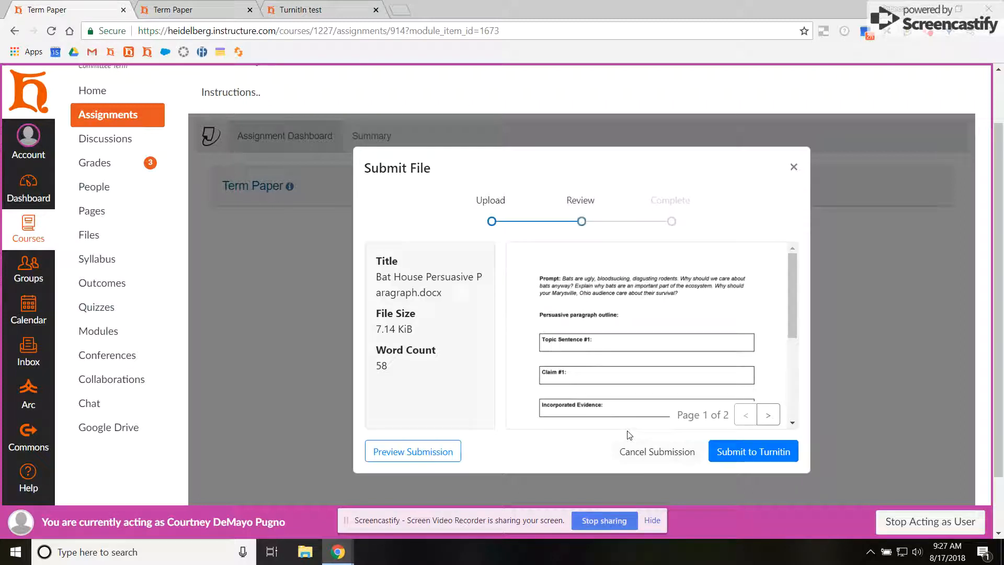
- Look through the preview of the uploaded paper, submit it to Turnitin and close the submission dialog
scroll(699, 342, down, 5)
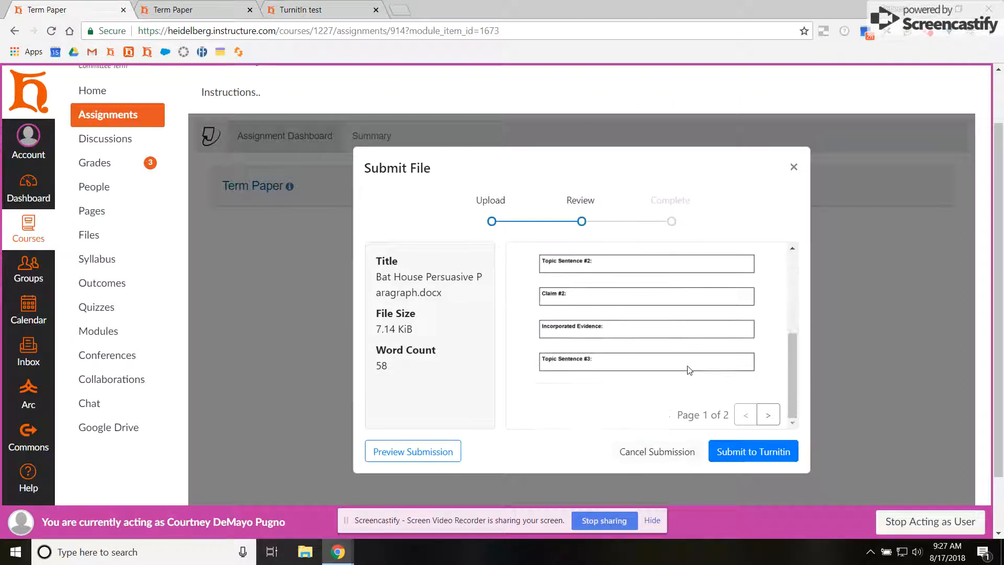
click(753, 382)
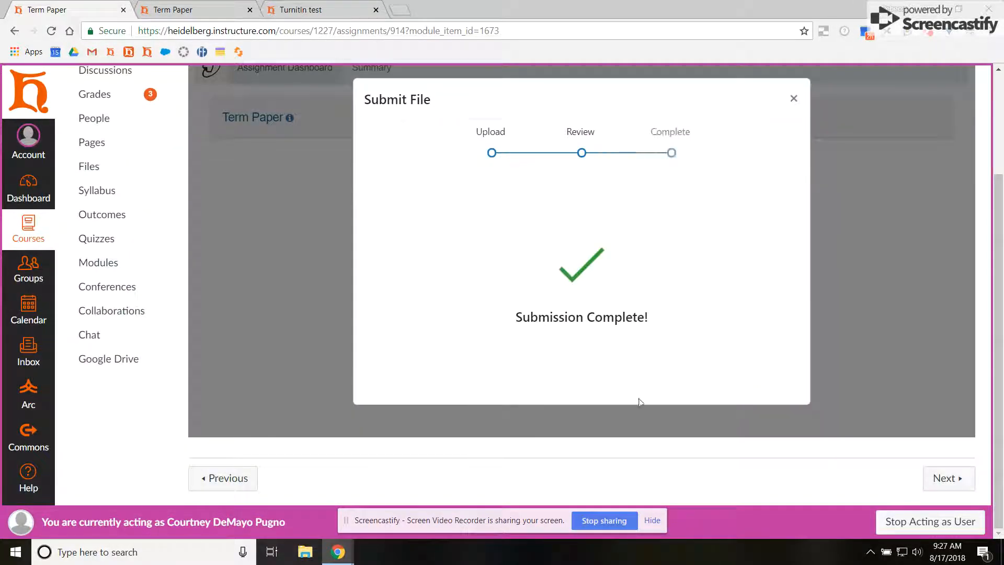
scroll(631, 400, up, 2)
scroll(632, 392, down, 1)
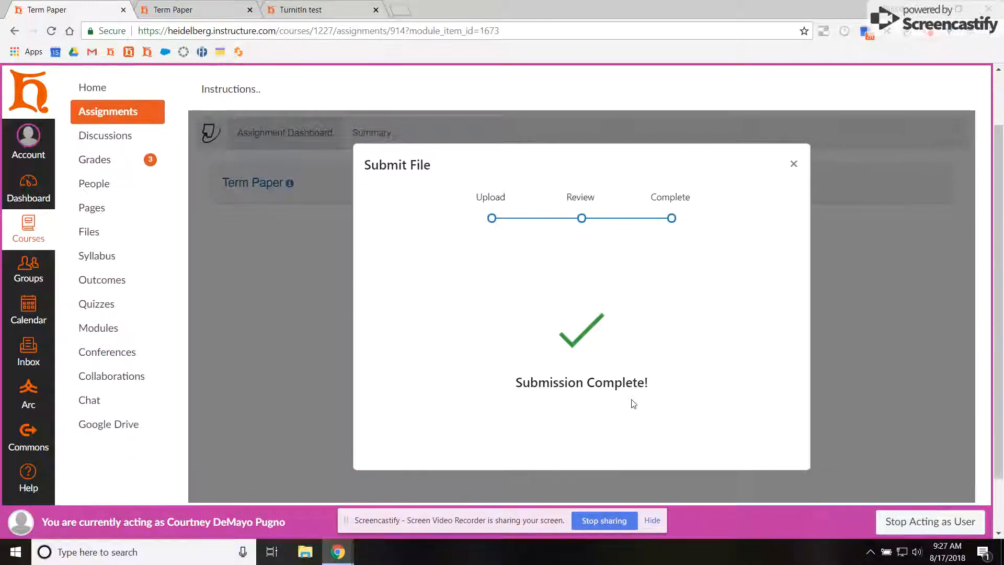
click(793, 164)
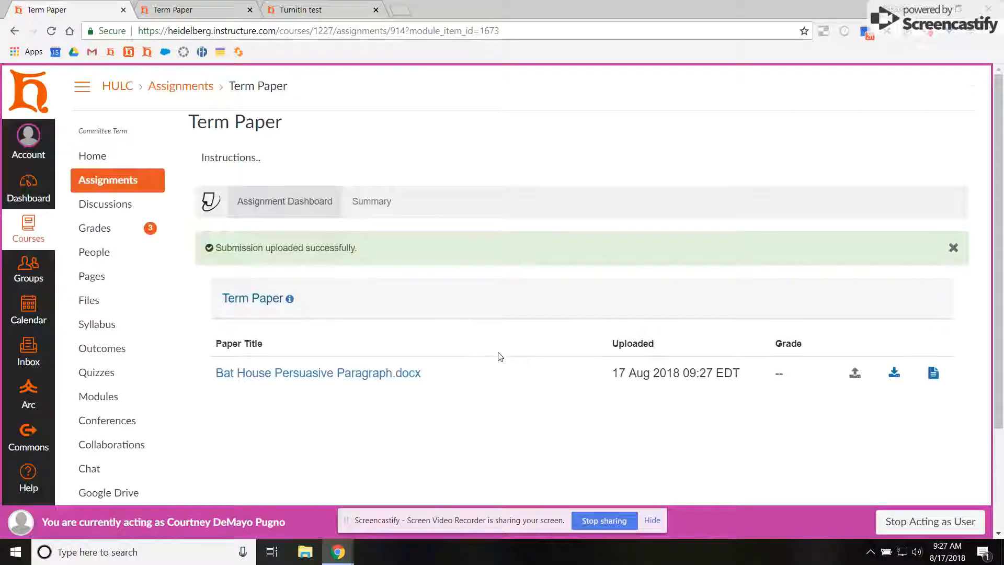
- Check the submitted paper's entry in the Assignment Dashboard and stop acting as the student user
scroll(502, 360, down, 2)
scroll(507, 352, up, 2)
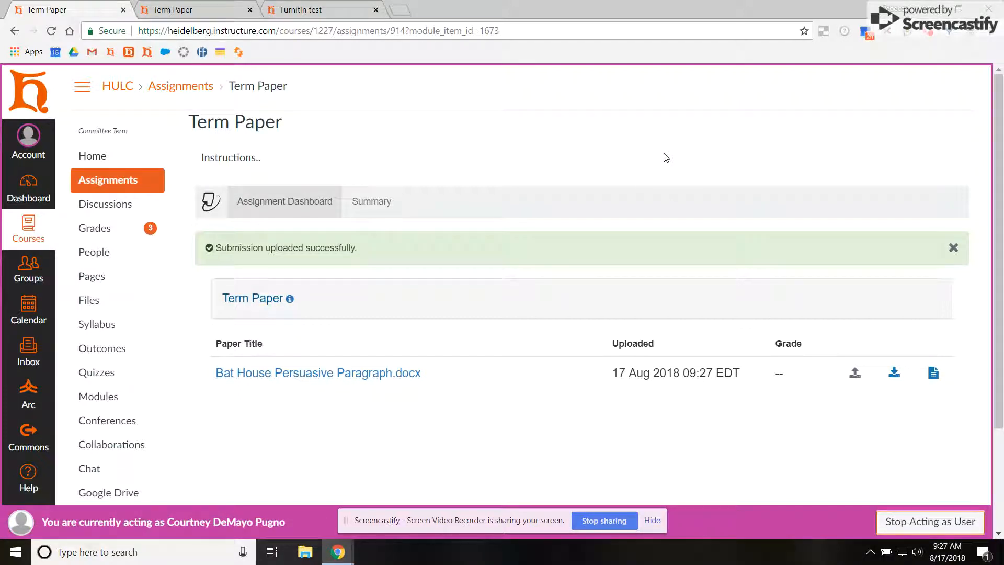
click(910, 523)
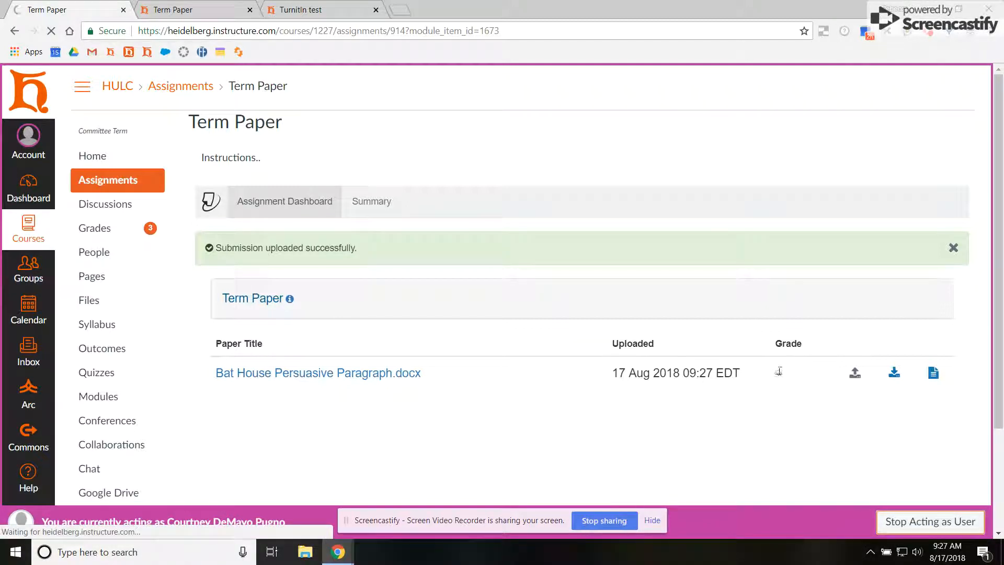